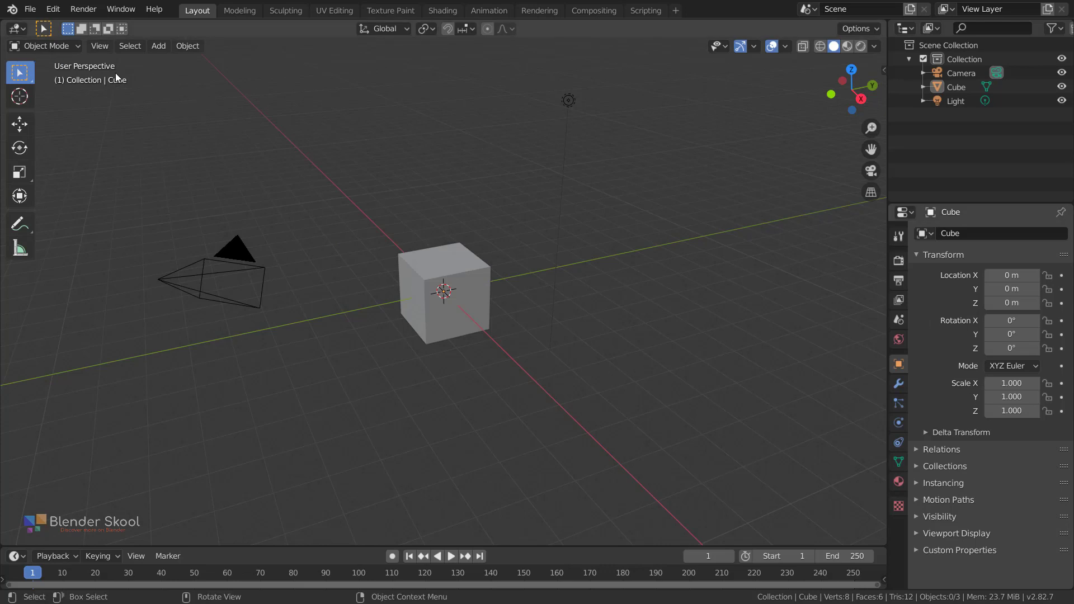
- Install the kaleidoscope-addon.zip add-on from D:\Kaleidoscope through the add-on preferences
{"action": "left_click", "coordinate": [50, 8]}
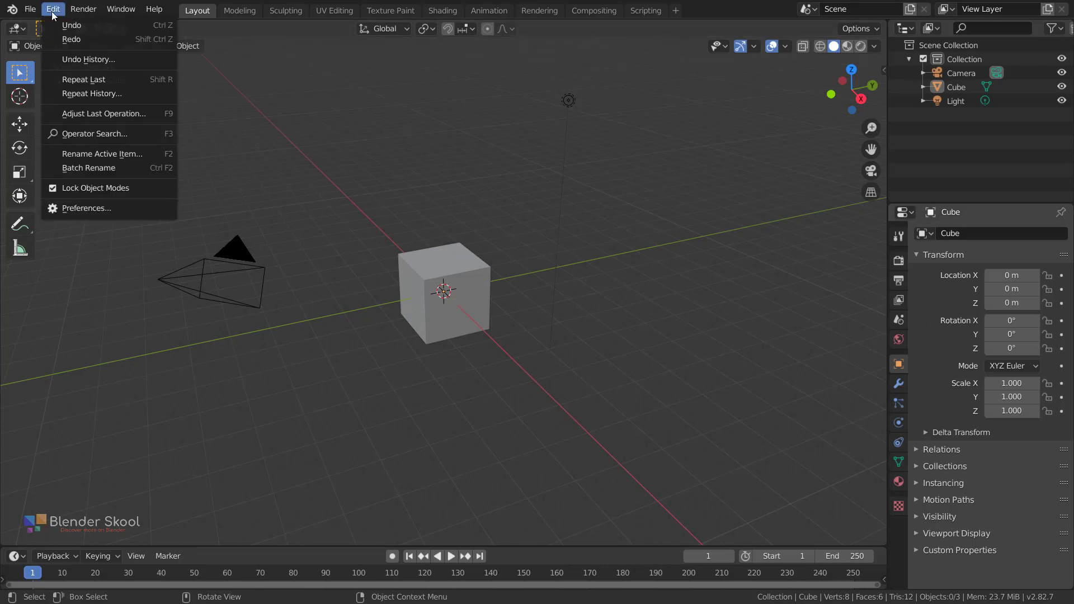
{"action": "left_click", "coordinate": [115, 209]}
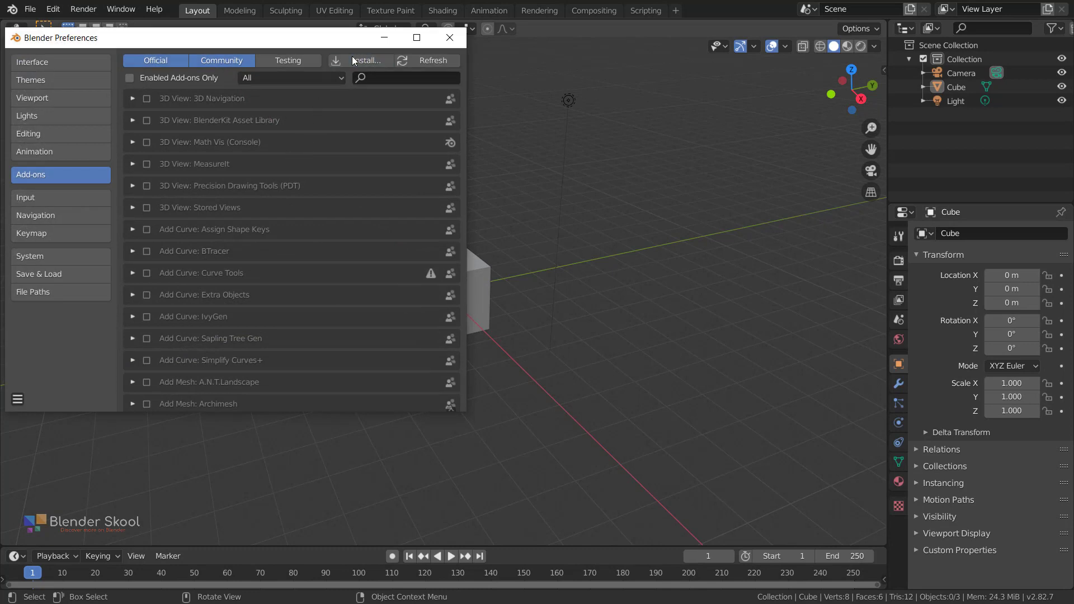
{"action": "left_click", "coordinate": [354, 61]}
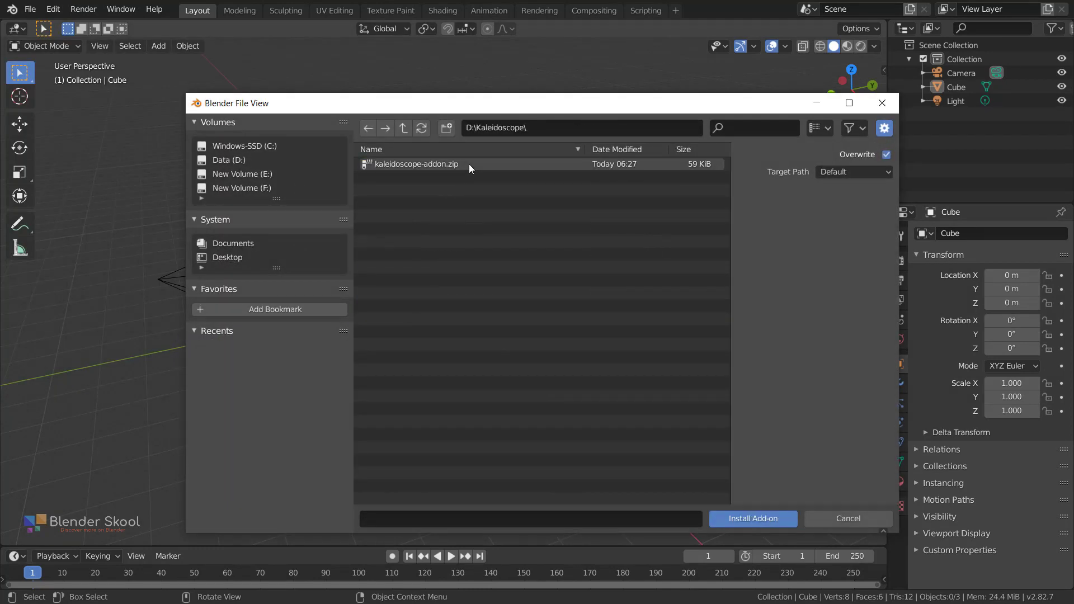
{"action": "left_click", "coordinate": [469, 163]}
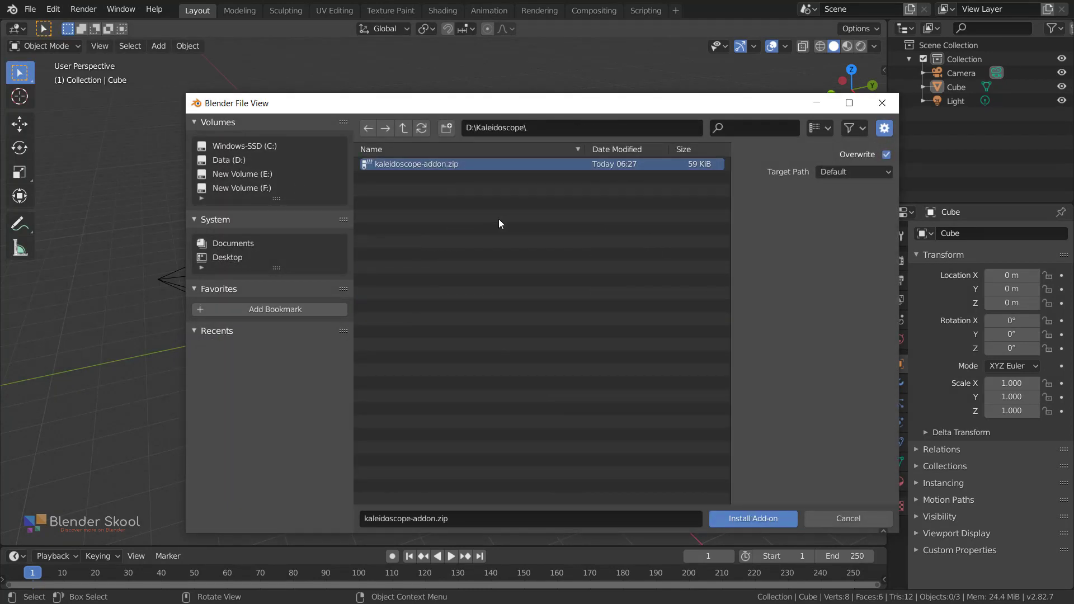
{"action": "left_click", "coordinate": [753, 519]}
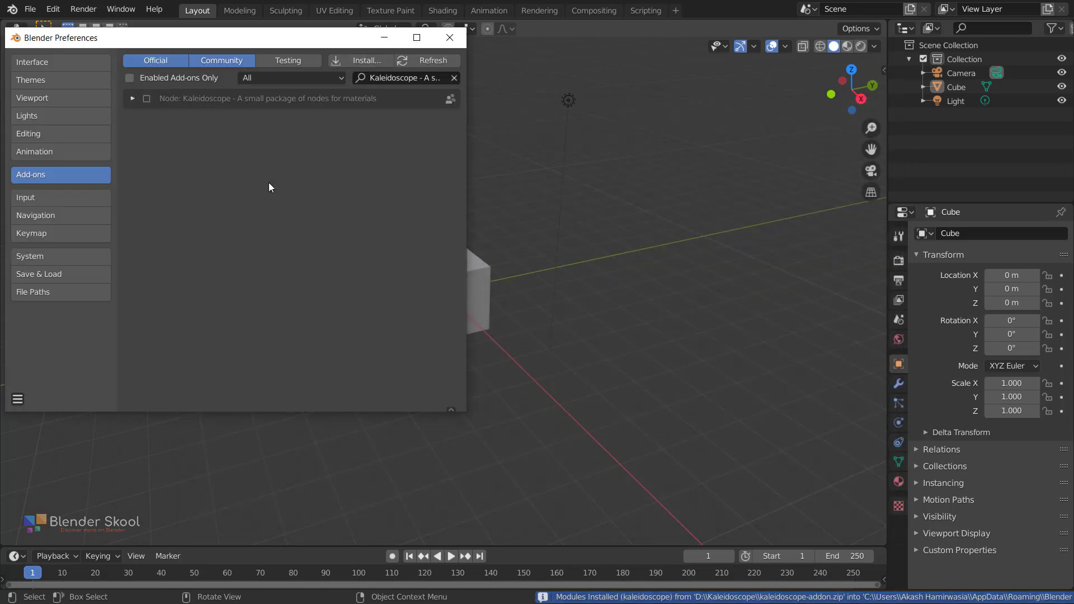
- Enable the Kaleidoscope node add-on, review its details and settings, and close the preferences
{"action": "left_click", "coordinate": [132, 98]}
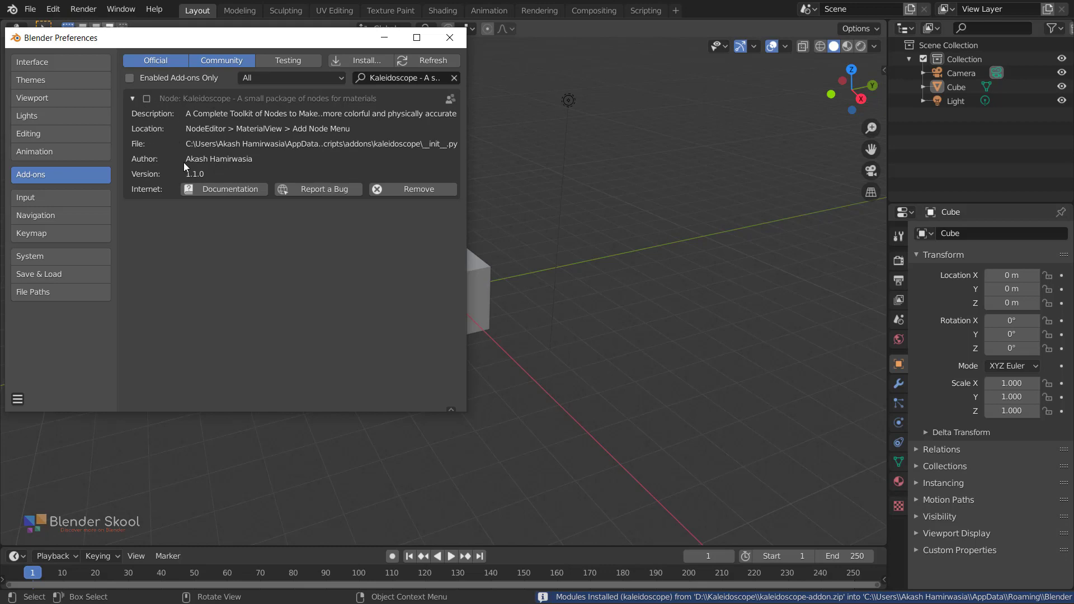
{"action": "left_click", "coordinate": [144, 99]}
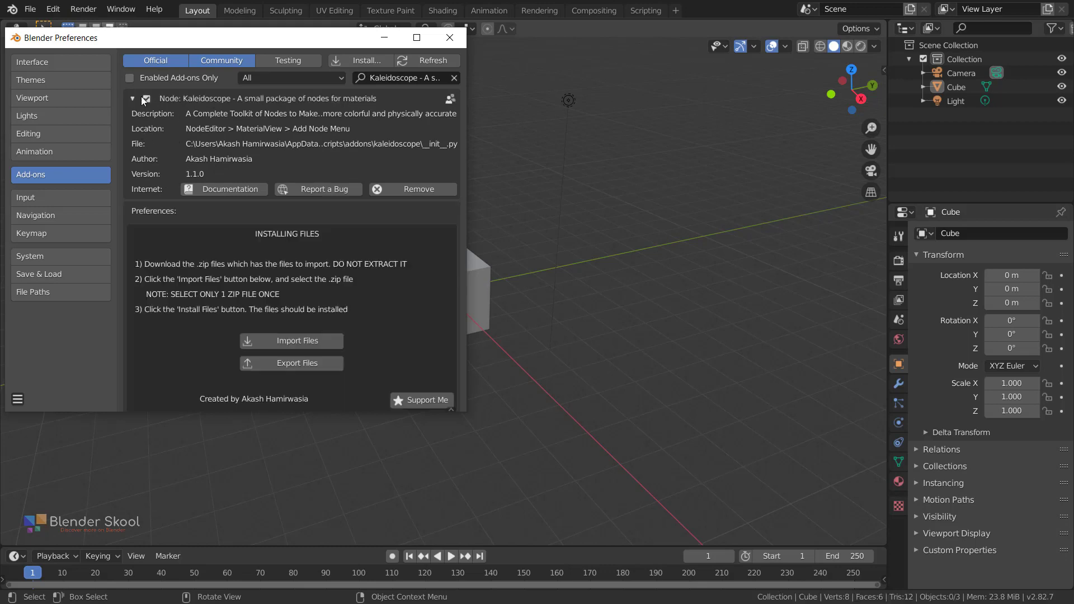
{"action": "scroll", "coordinate": [173, 125], "scroll_direction": "down", "scroll_amount": 4}
{"action": "scroll", "coordinate": [214, 179], "scroll_direction": "up", "scroll_amount": 4}
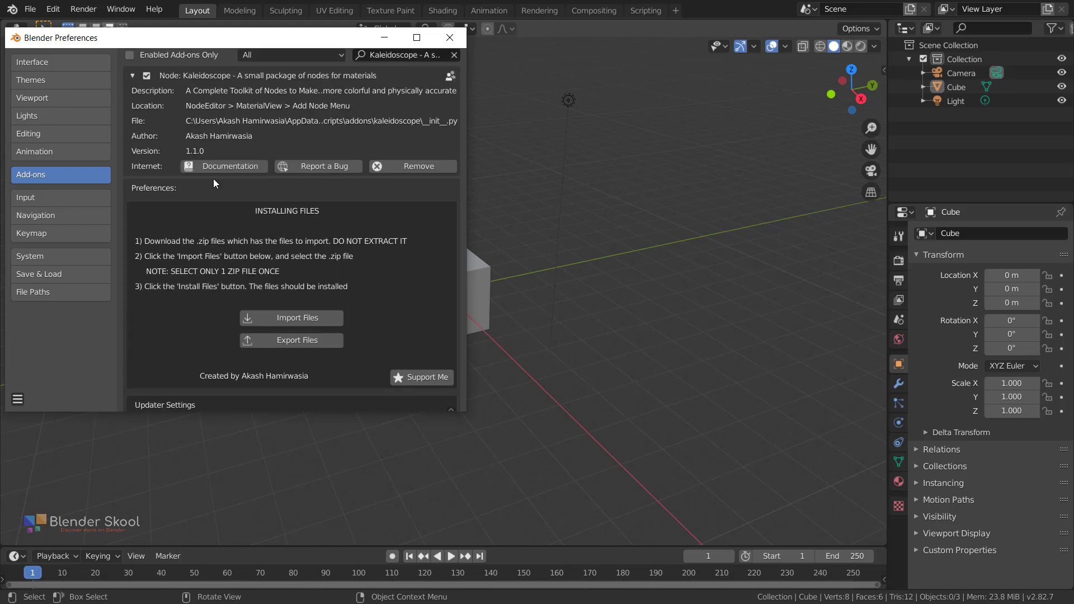
{"action": "scroll", "coordinate": [382, 139], "scroll_direction": "down", "scroll_amount": 3}
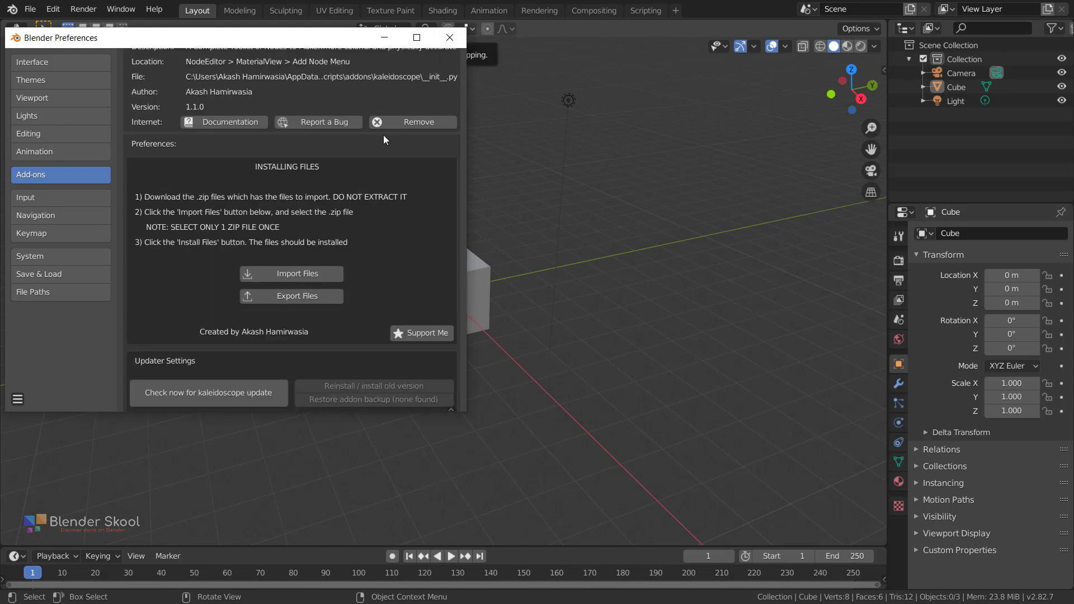
{"action": "left_click", "coordinate": [446, 41]}
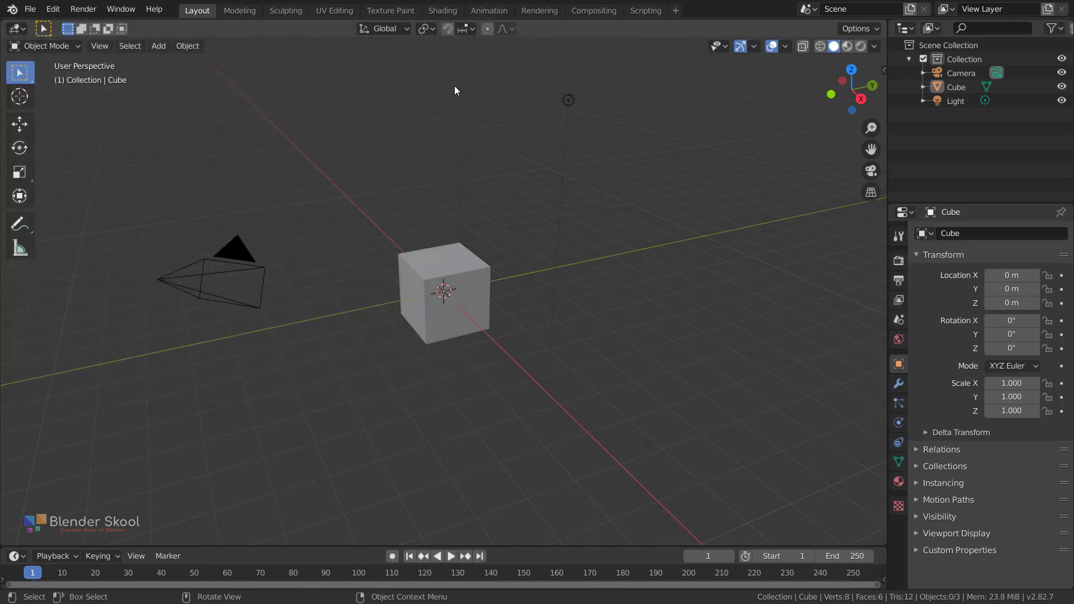
- Switch to the Shading workspace and place a Kaleidoscope Spectrum Palette node beside the Principled BSDF in the cube's material
{"action": "left_click", "coordinate": [440, 13]}
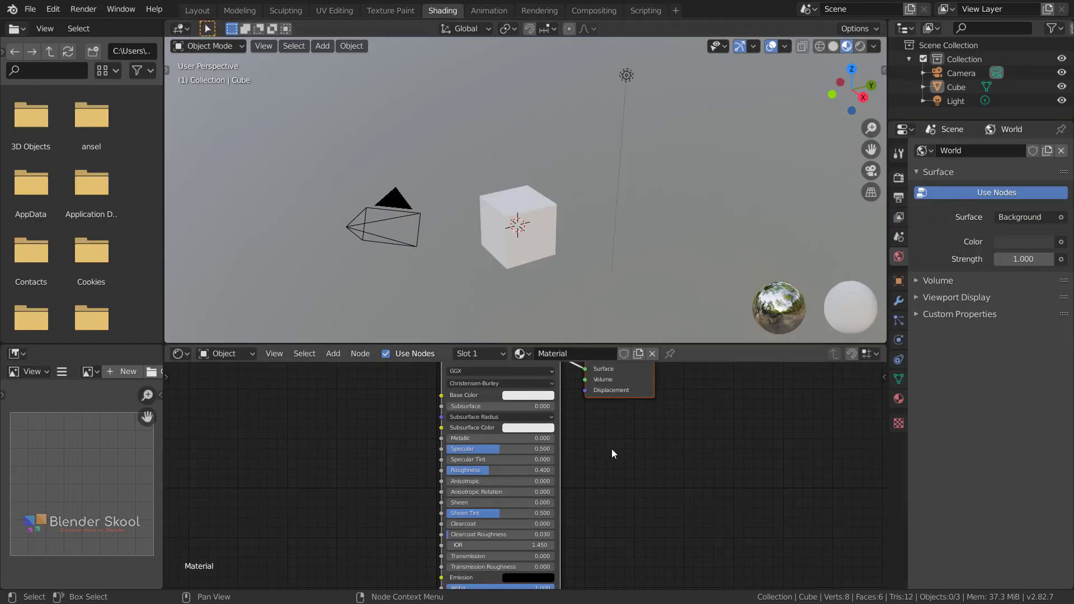
{"action": "key", "text": "Home"}
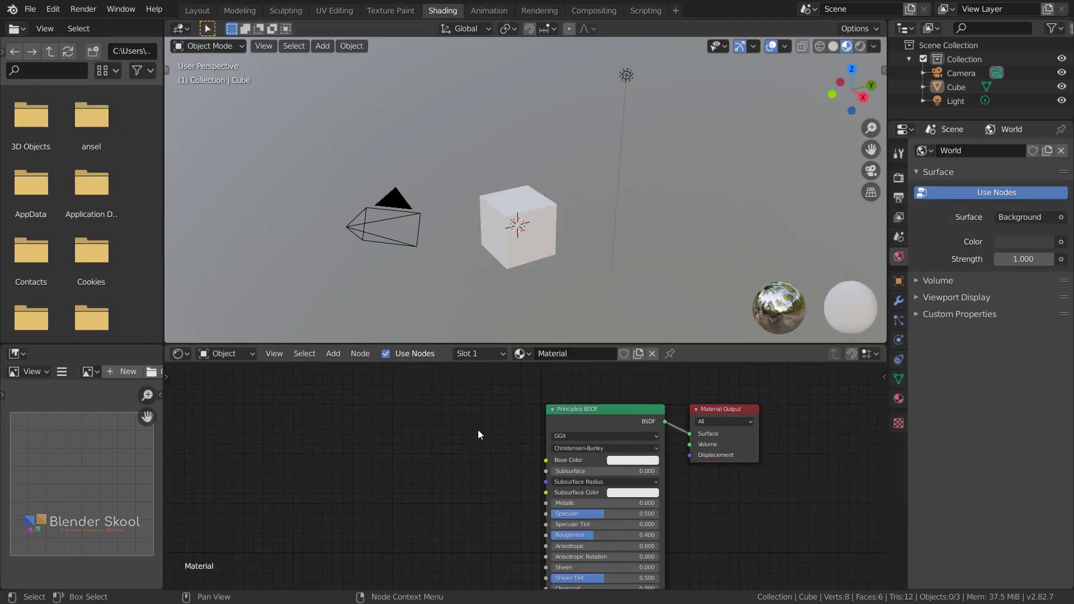
{"action": "key", "text": "shift+a"}
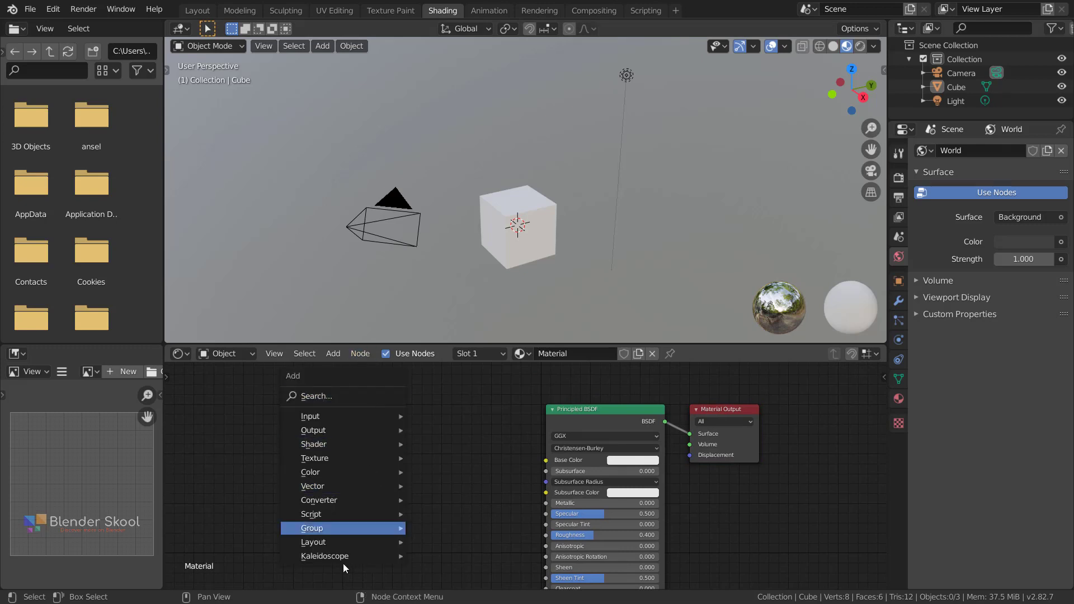
{"action": "mouse_move", "coordinate": [330, 554]}
{"action": "left_click", "coordinate": [447, 540]}
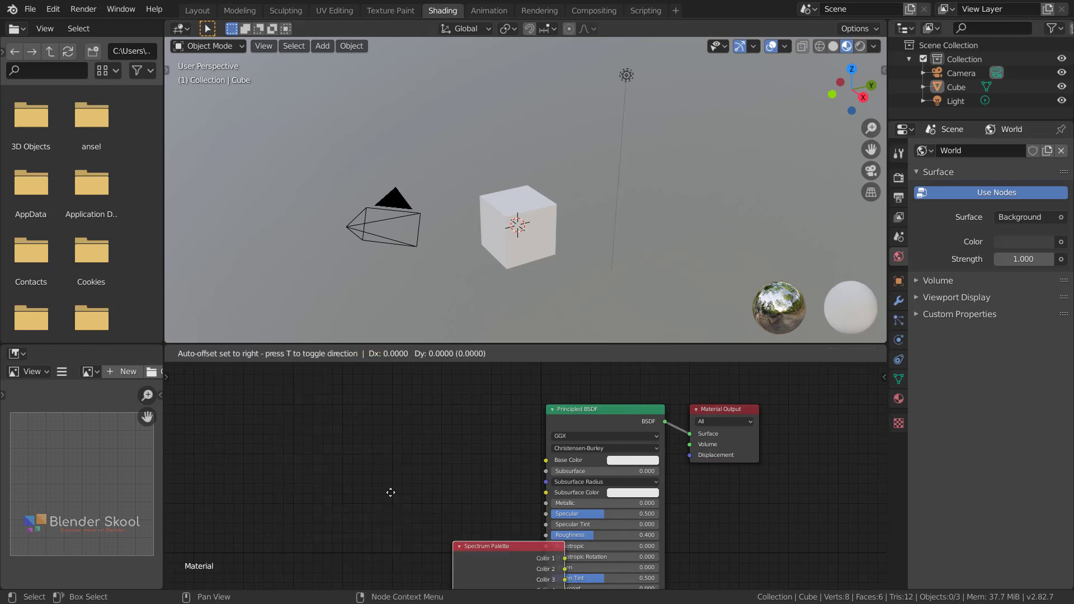
{"action": "left_click", "coordinate": [371, 385]}
{"action": "key", "text": "Home"}
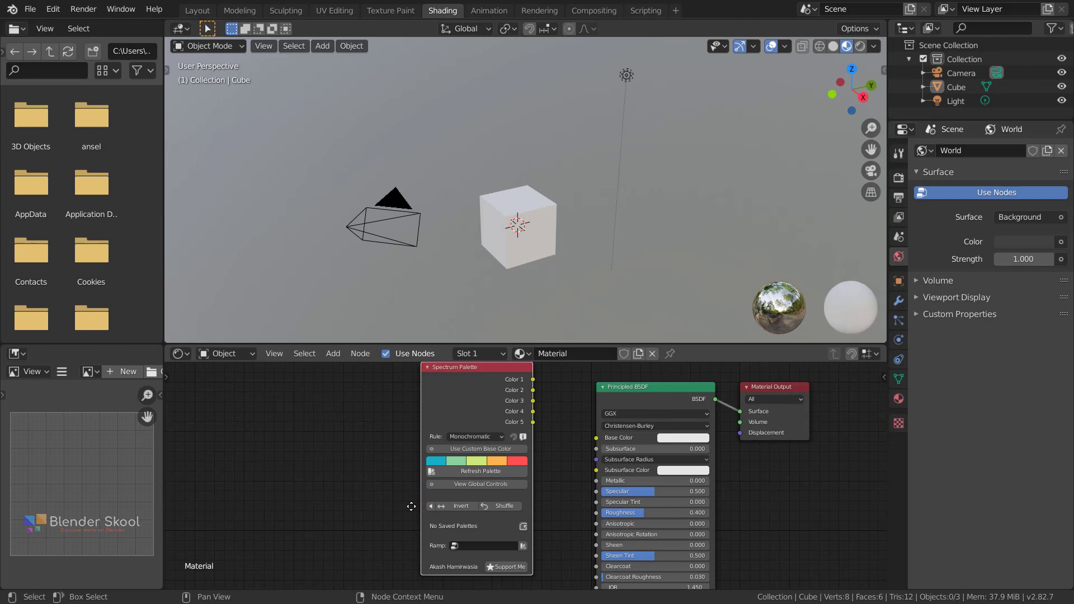
- Connect the Spectrum Palette's Color 2 output to the Principled BSDF's Base Color and refresh the palette
{"action": "scroll", "coordinate": [577, 514], "scroll_direction": "up", "scroll_amount": 3}
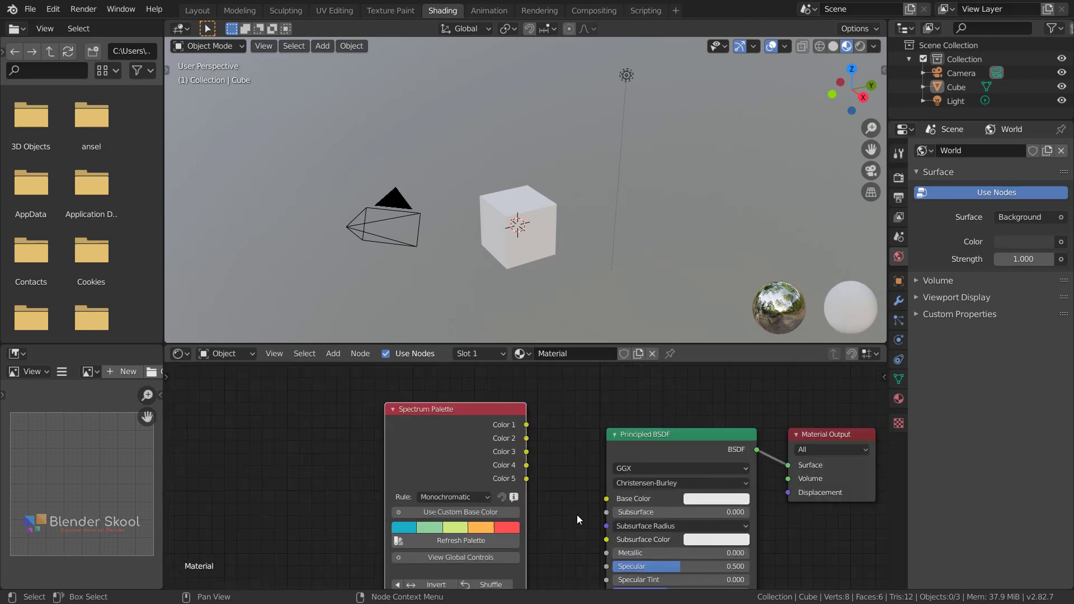
{"action": "left_click_drag", "start_coordinate": [527, 424], "coordinate": [633, 503]}
{"action": "left_click_drag", "start_coordinate": [485, 416], "coordinate": [463, 436]}
{"action": "middle_click_drag", "start_coordinate": [463, 436], "coordinate": [484, 366]}
{"action": "left_click", "coordinate": [435, 511]}
{"action": "left_click", "coordinate": [435, 511]}
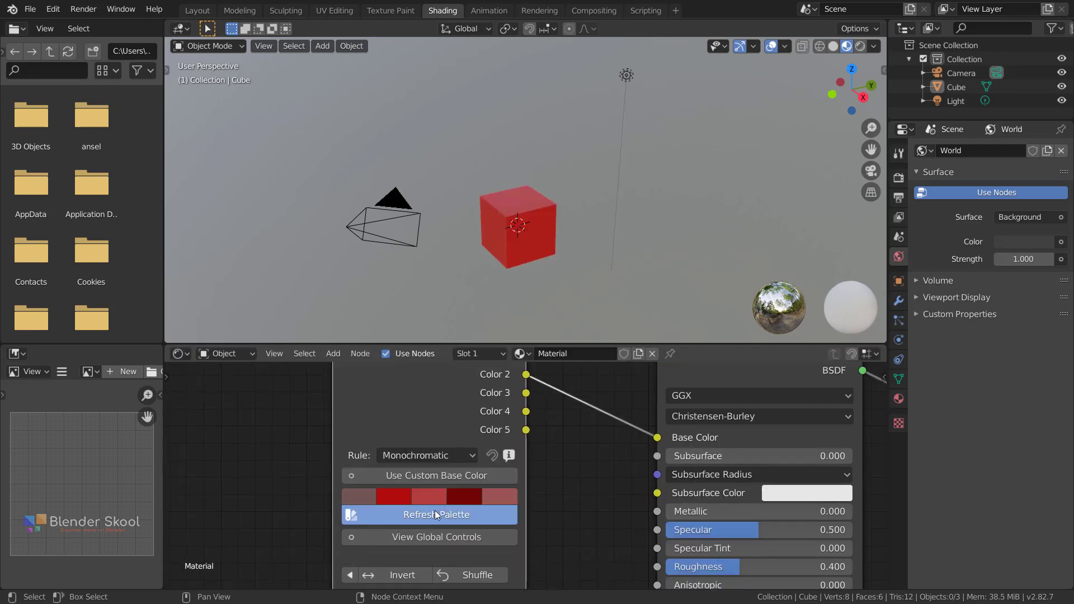
- Generate another monochromatic palette in the Spectrum Palette node and save it under the name "orange"
{"action": "middle_click_drag", "start_coordinate": [448, 482], "coordinate": [539, 494]}
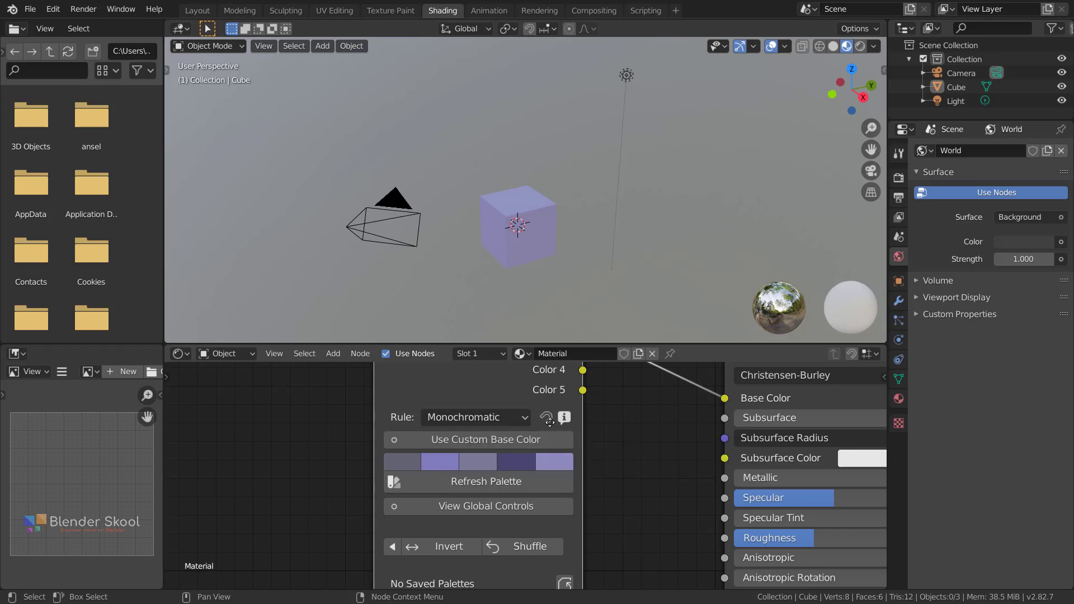
{"action": "middle_click_drag", "start_coordinate": [579, 458], "coordinate": [548, 388]}
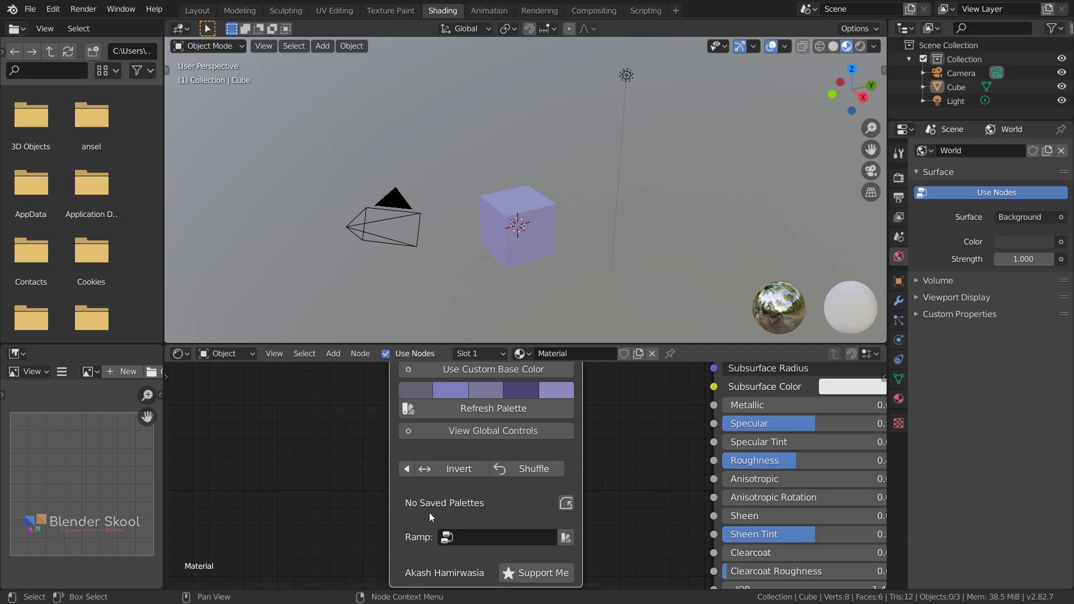
{"action": "scroll", "coordinate": [531, 476], "scroll_direction": "up", "scroll_amount": 2, "text": "shift"}
{"action": "left_click", "coordinate": [505, 443]}
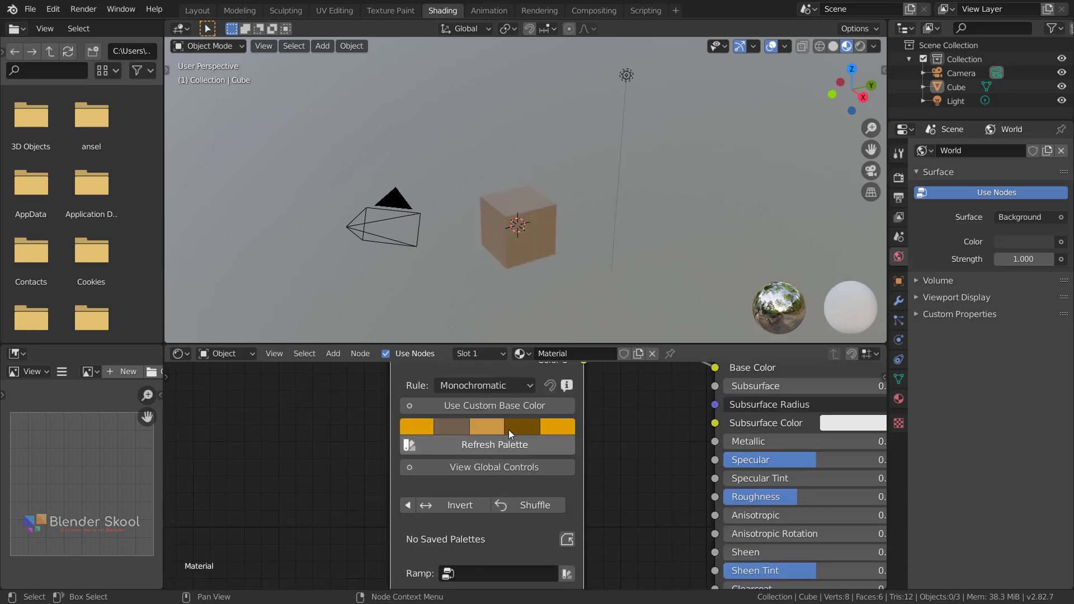
{"action": "left_click", "coordinate": [567, 539]}
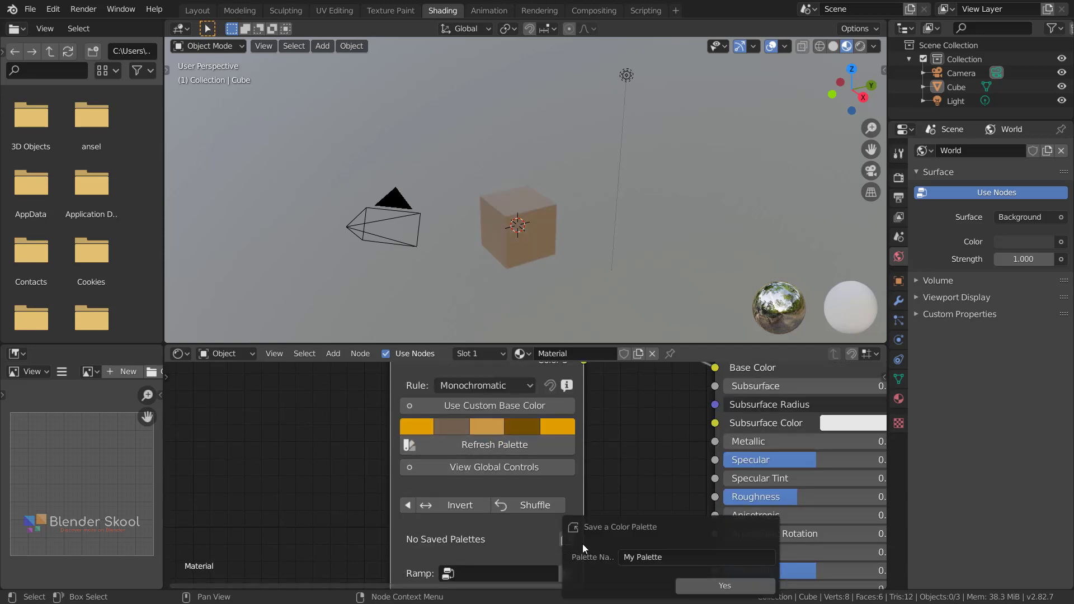
{"action": "left_click", "coordinate": [672, 558]}
{"action": "type", "text": "orange"}
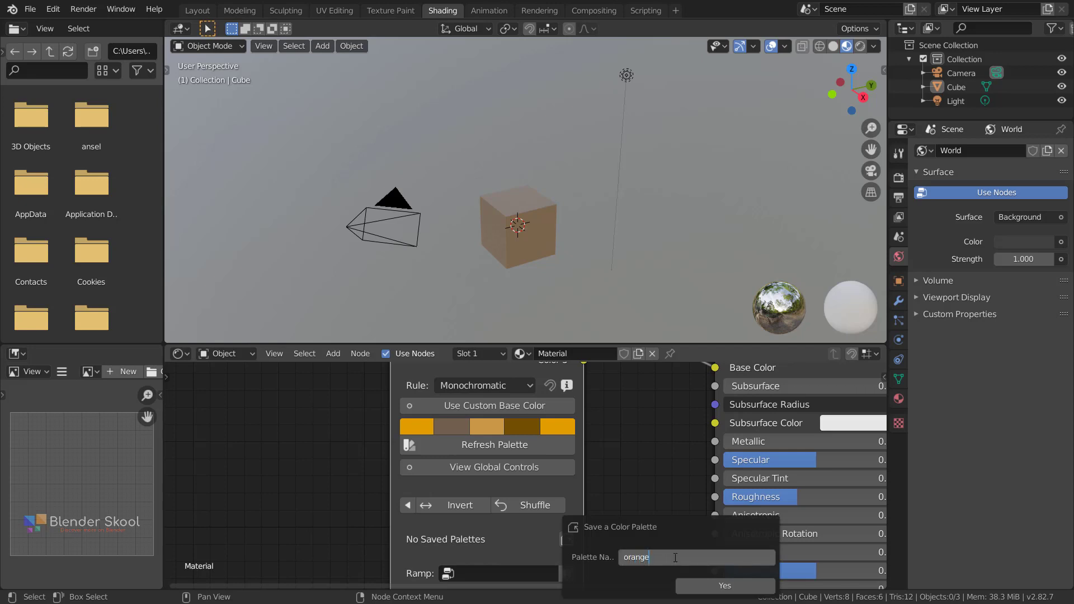
{"action": "key", "text": "Return"}
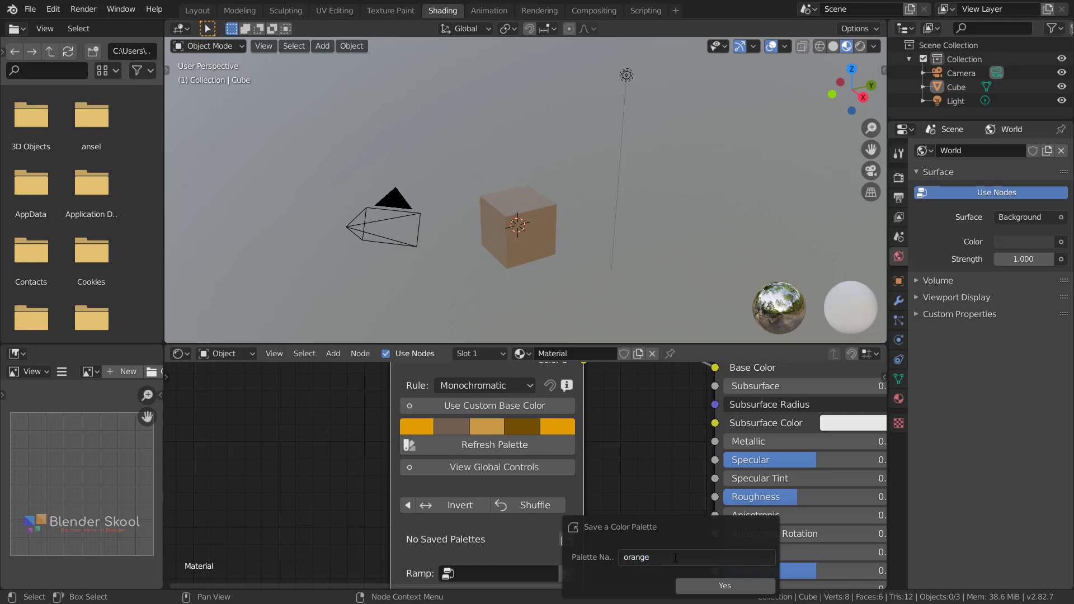
{"action": "left_click", "coordinate": [722, 586]}
- Refresh the palette's colors, and reload the saved Orange palette in the Spectrum Palette node
{"action": "left_click", "coordinate": [471, 537]}
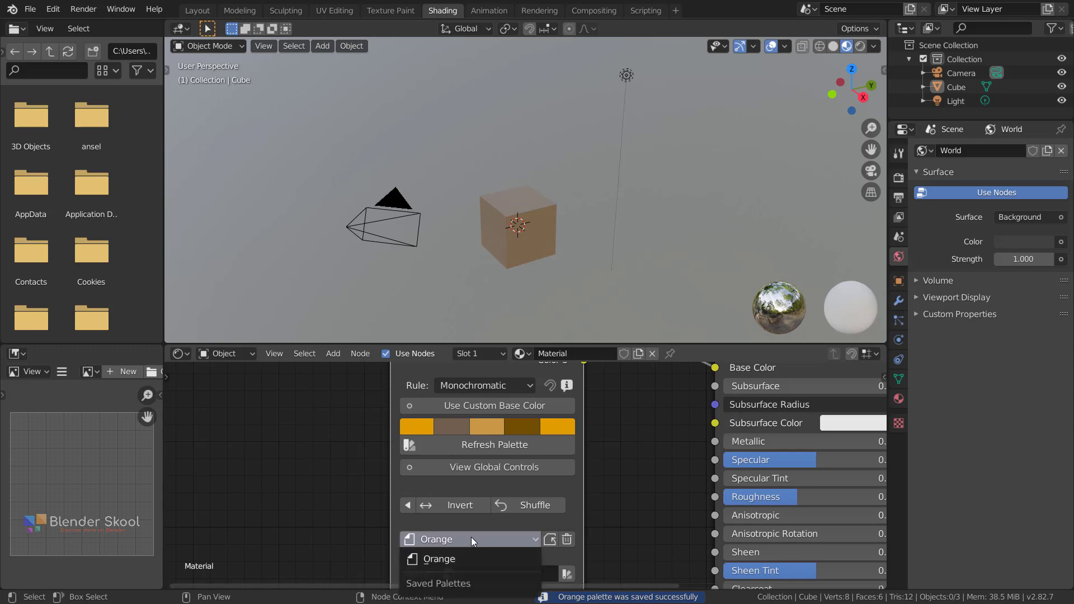
{"action": "left_click", "coordinate": [486, 444]}
{"action": "left_click", "coordinate": [461, 542]}
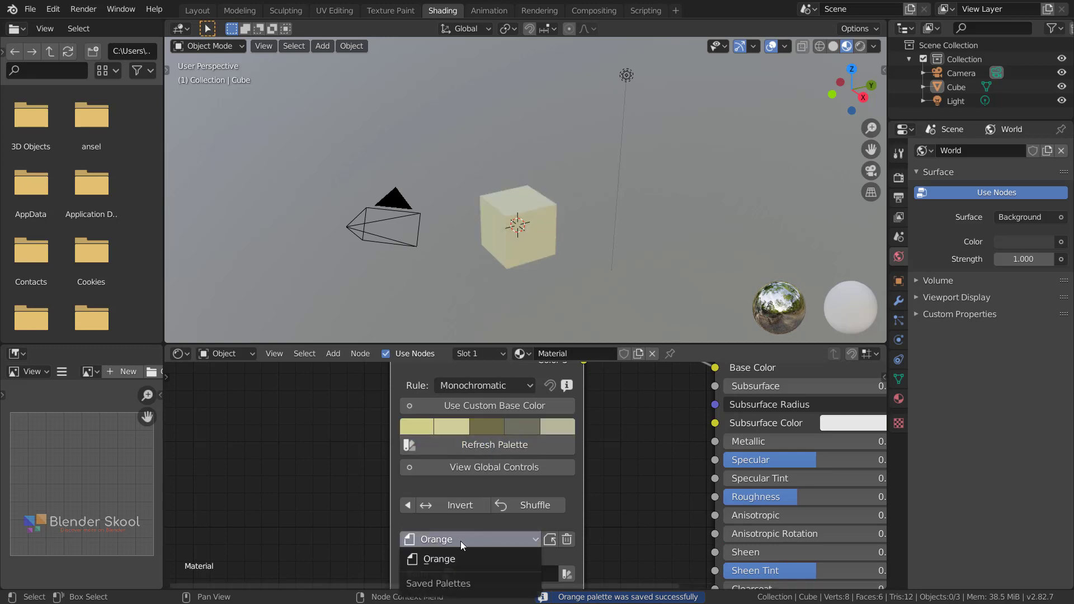
{"action": "left_click", "coordinate": [449, 555]}
- Generate a palette with the Complementary rule and show the node's global controls
{"action": "middle_click_drag", "start_coordinate": [502, 390], "coordinate": [495, 448]}
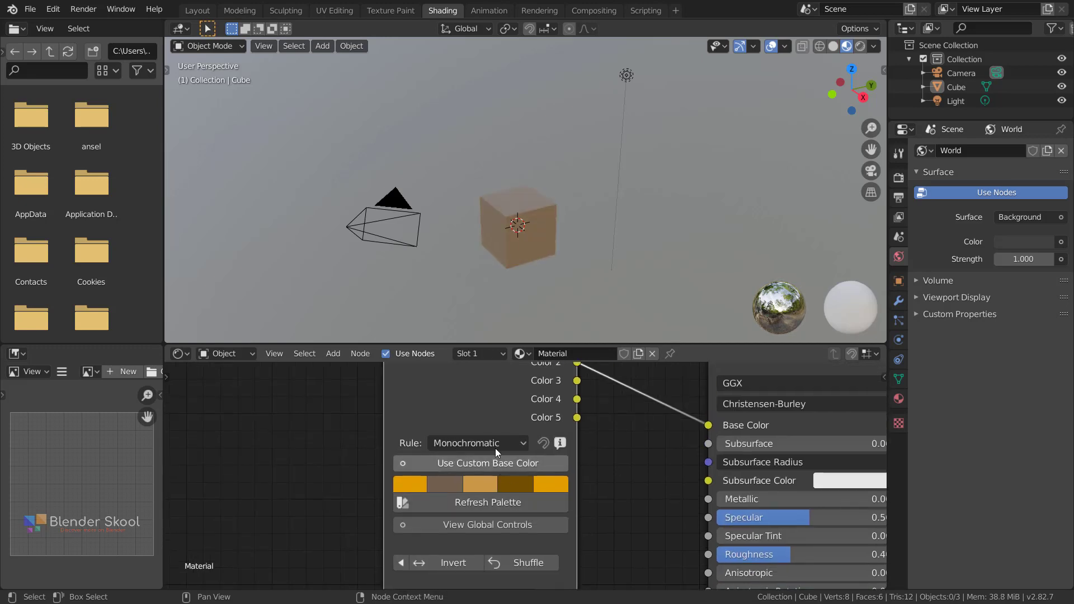
{"action": "left_click", "coordinate": [498, 439]}
{"action": "left_click", "coordinate": [485, 498]}
{"action": "middle_click_drag", "start_coordinate": [489, 491], "coordinate": [475, 471]}
{"action": "left_click", "coordinate": [496, 422]}
{"action": "left_click", "coordinate": [512, 447]}
- Set the palette rule to Custom with type Online and COLOURlovers as the source
{"action": "left_click", "coordinate": [469, 412]}
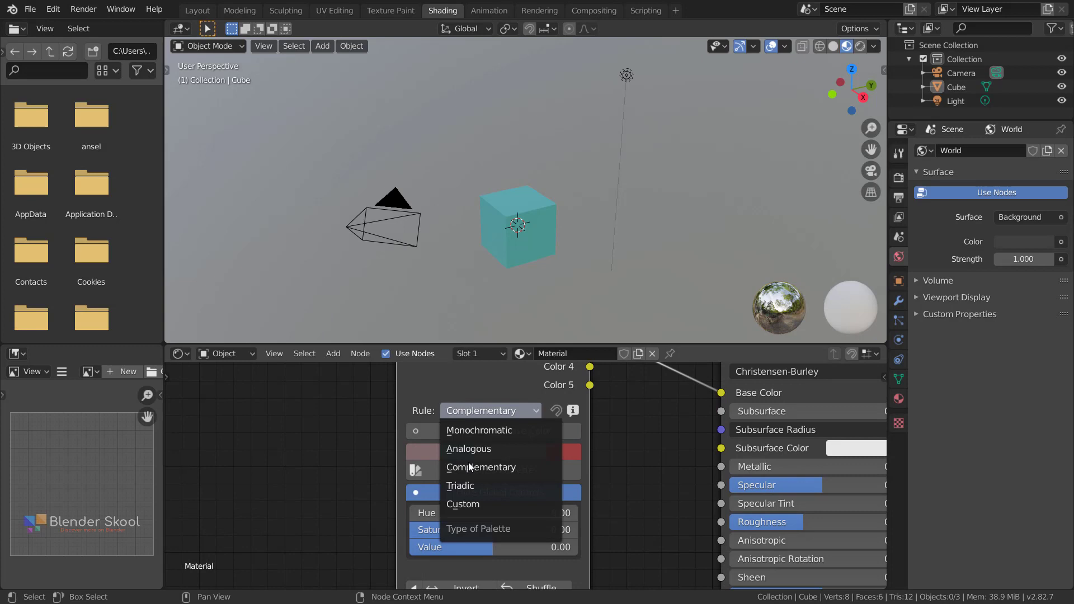
{"action": "left_click", "coordinate": [462, 504]}
{"action": "left_click", "coordinate": [461, 429]}
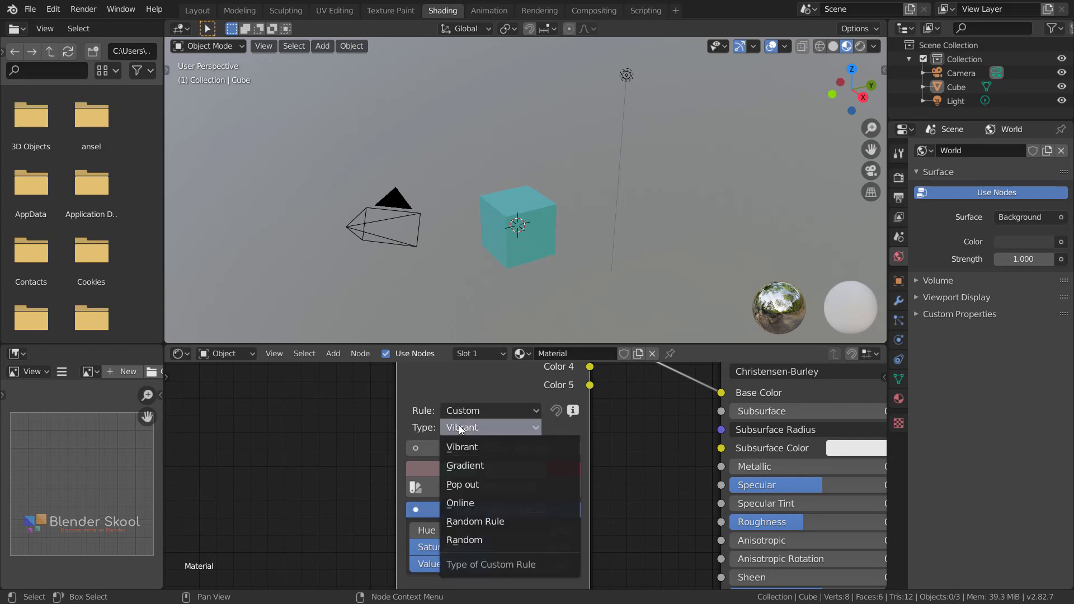
{"action": "left_click", "coordinate": [475, 503]}
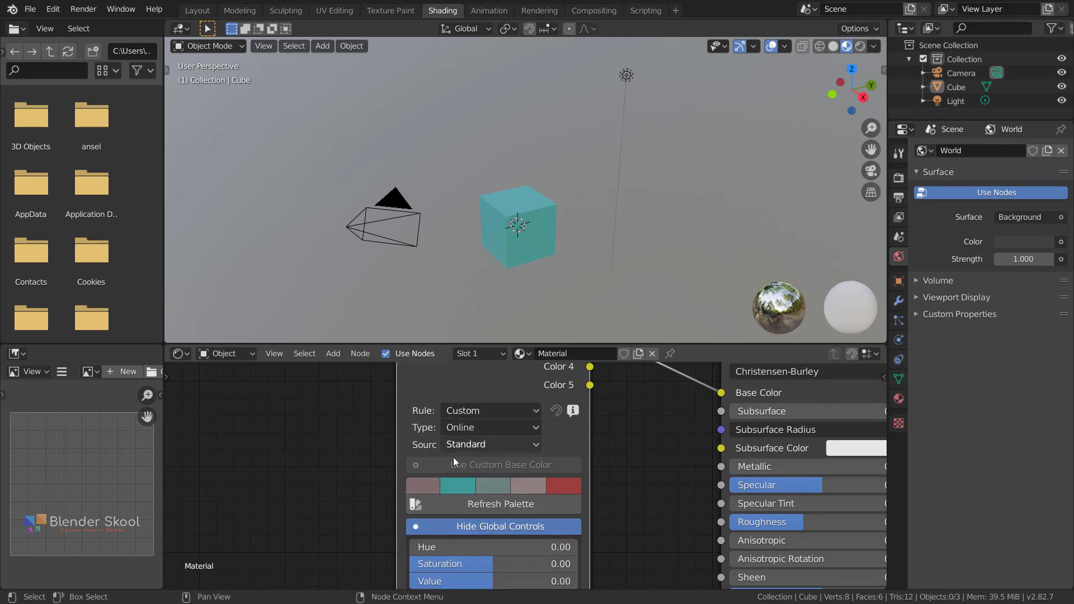
{"action": "scroll", "coordinate": [437, 446], "scroll_direction": "down", "scroll_amount": 1}
{"action": "left_click", "coordinate": [460, 438]}
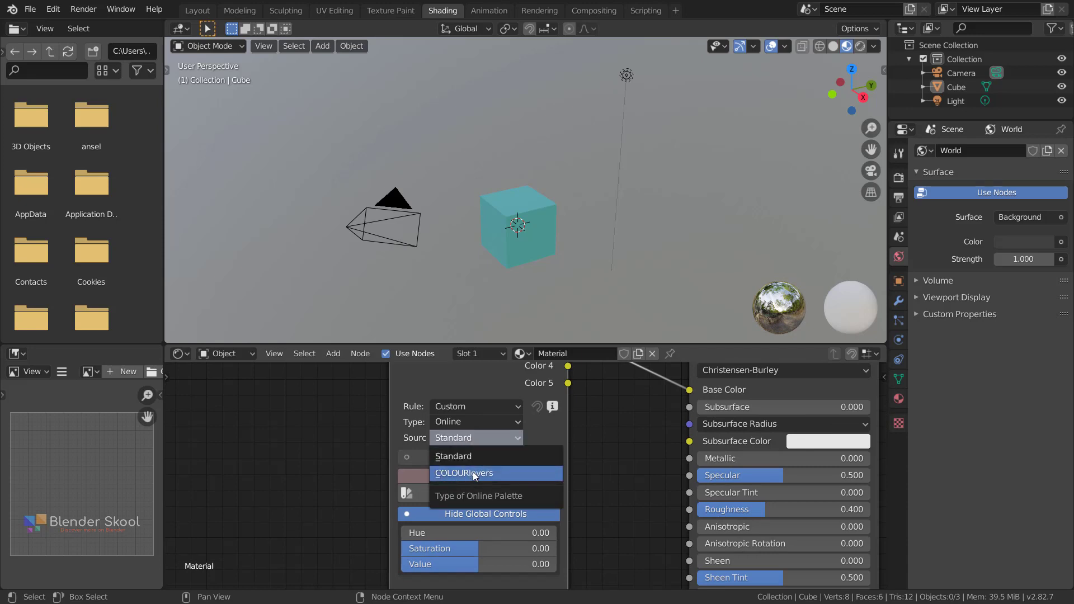
{"action": "left_click", "coordinate": [480, 438]}
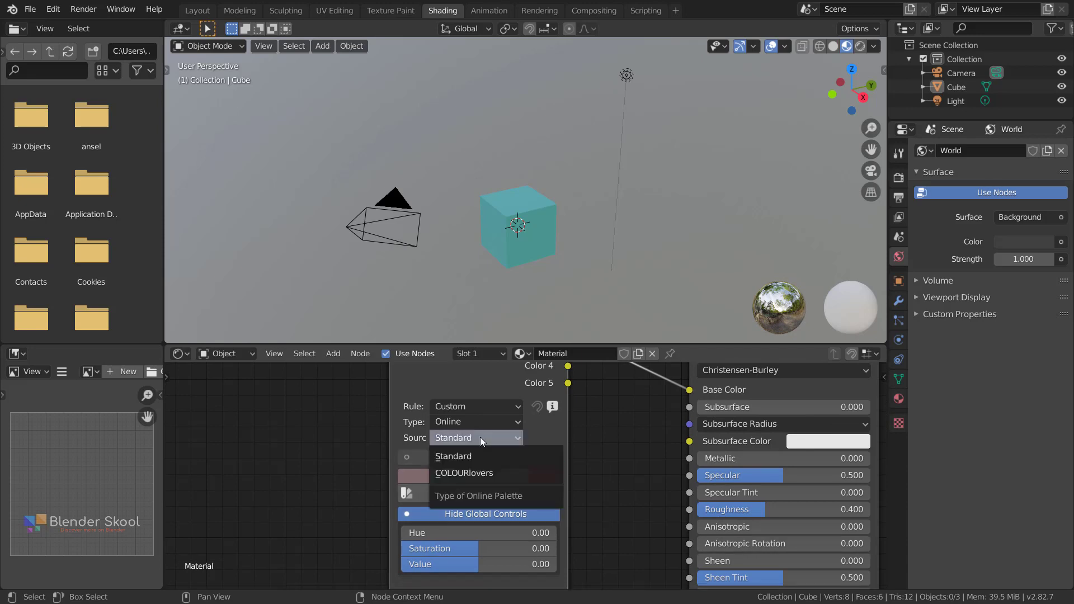
{"action": "left_click", "coordinate": [482, 474]}
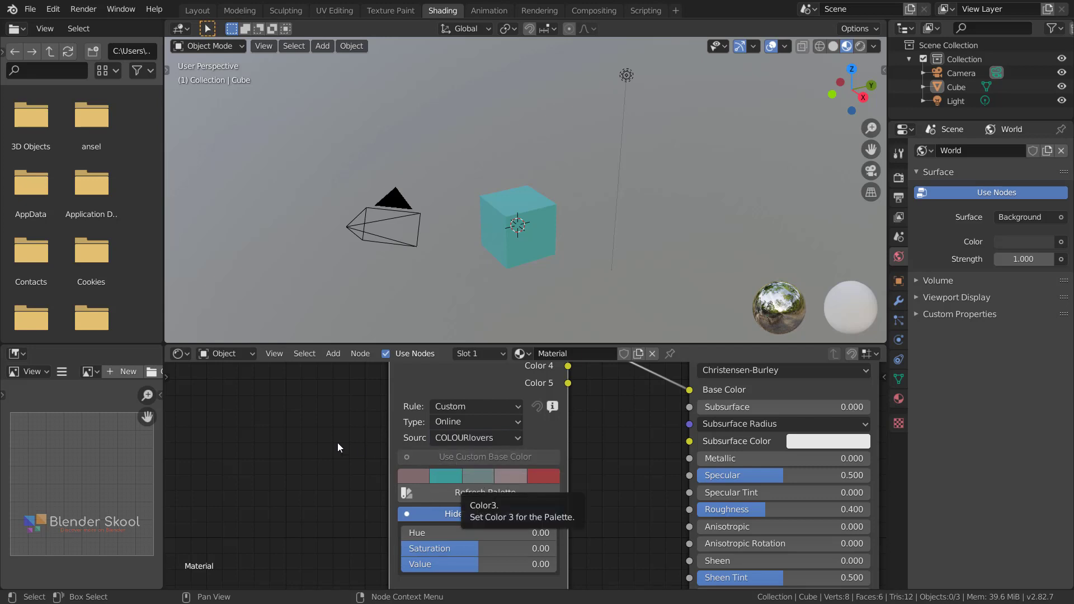
- Refresh the palette from the COLOURlovers source and hide the node's global controls
{"action": "scroll", "coordinate": [330, 448], "scroll_direction": "up", "scroll_amount": 2}
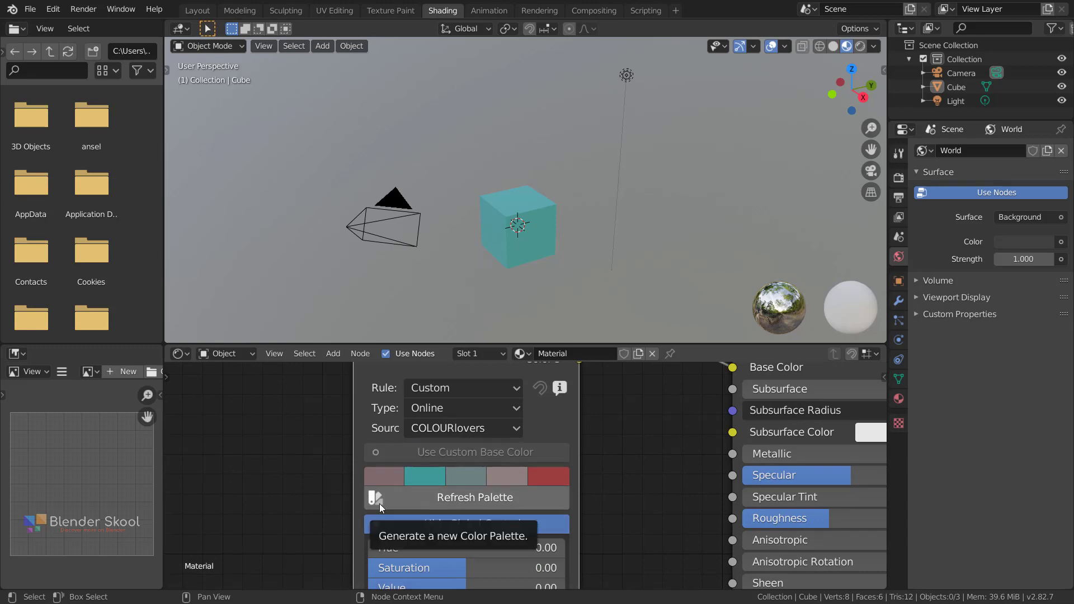
{"action": "left_click", "coordinate": [408, 490]}
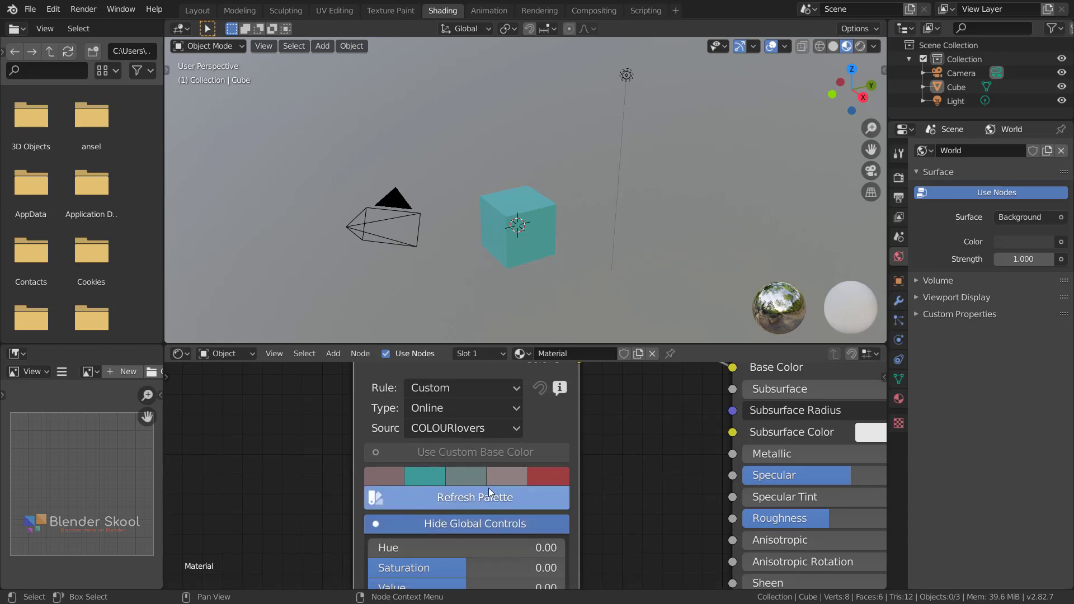
{"action": "left_click", "coordinate": [465, 530]}
{"action": "middle_click_drag", "start_coordinate": [461, 532], "coordinate": [442, 566]}
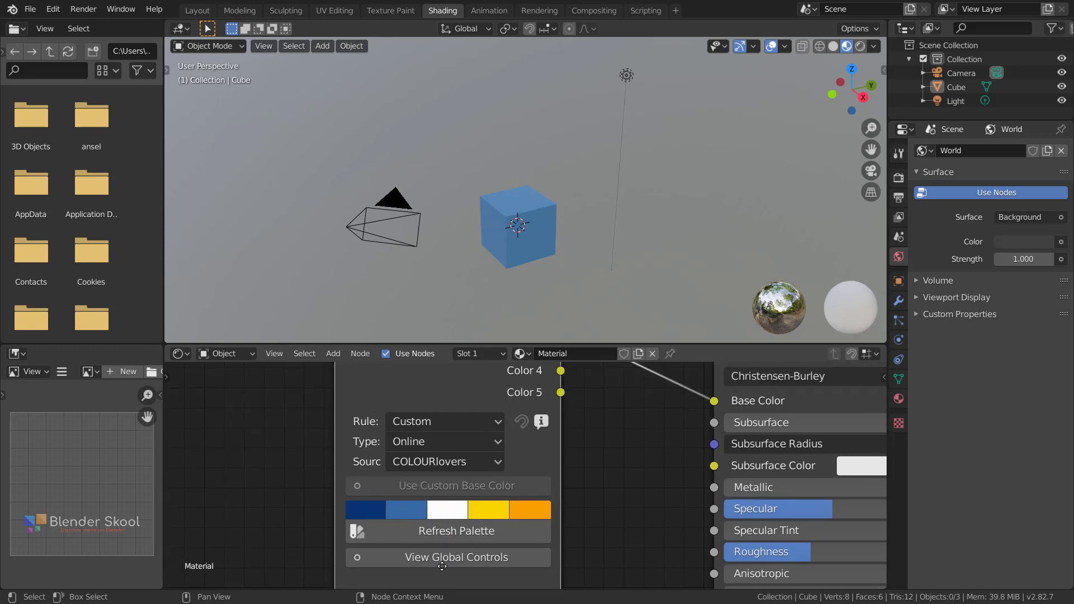
- Refresh the Spectrum Palette node's COLOURlovers palette three times to fetch different color sets
{"action": "scroll", "coordinate": [451, 544], "scroll_direction": "down", "scroll_amount": 3}
{"action": "middle_click_drag", "start_coordinate": [476, 522], "coordinate": [473, 493]}
{"action": "left_click", "coordinate": [460, 519]}
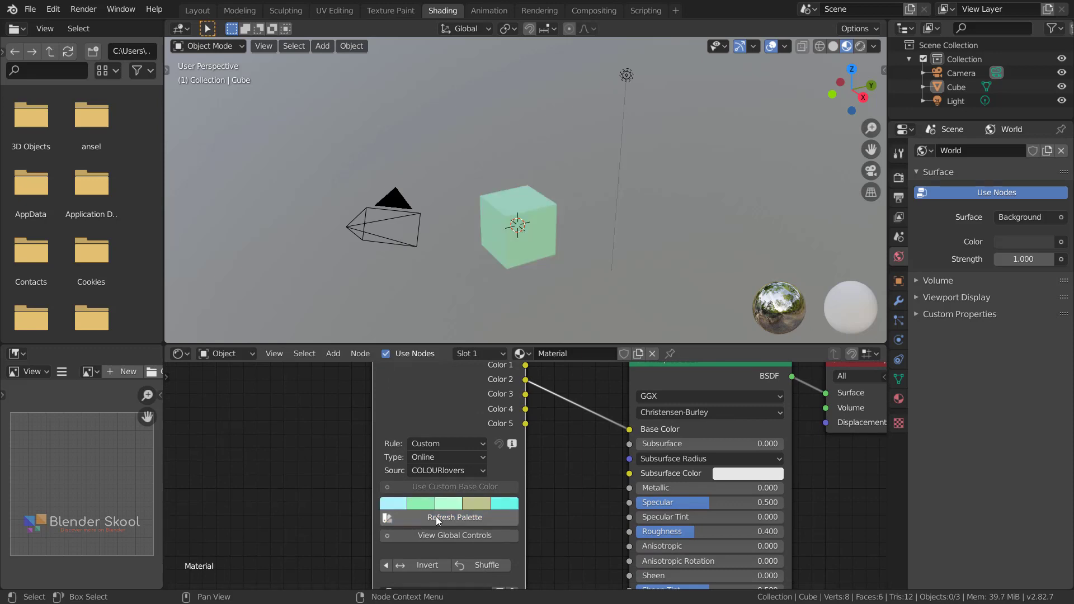
{"action": "left_click", "coordinate": [434, 518]}
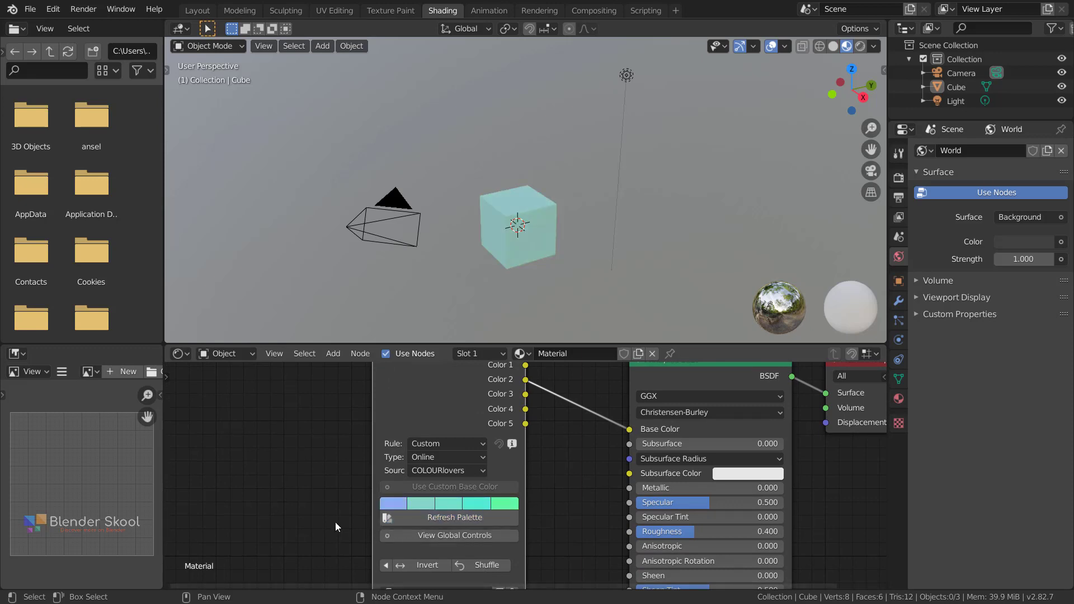
{"action": "left_click", "coordinate": [452, 518]}
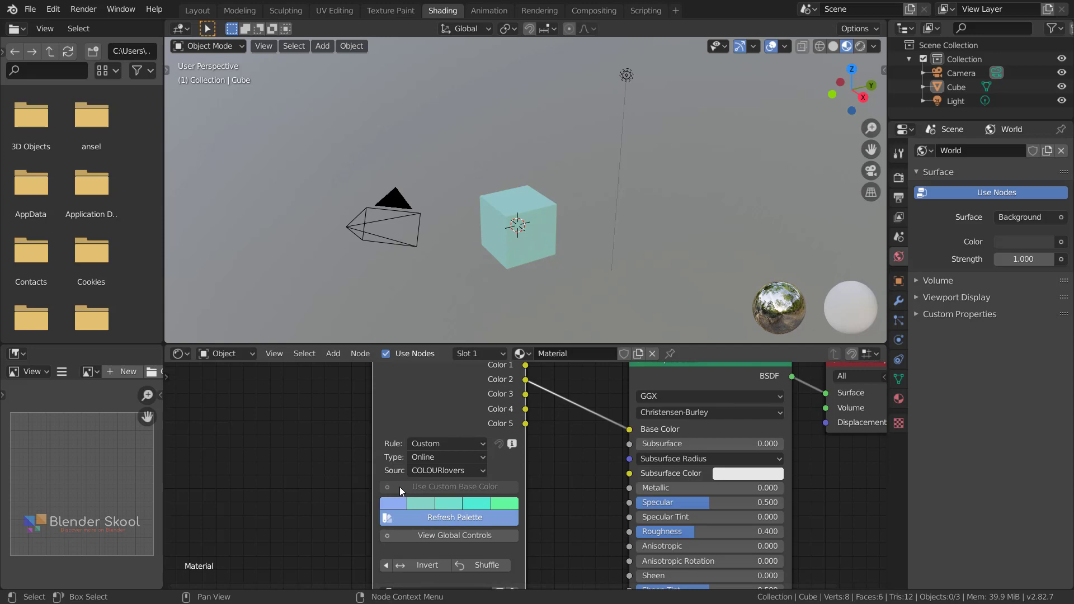
- Review the online source options, keep COLOURlovers, and refresh the palette once more
{"action": "scroll", "coordinate": [425, 473], "scroll_direction": "up", "scroll_amount": 2}
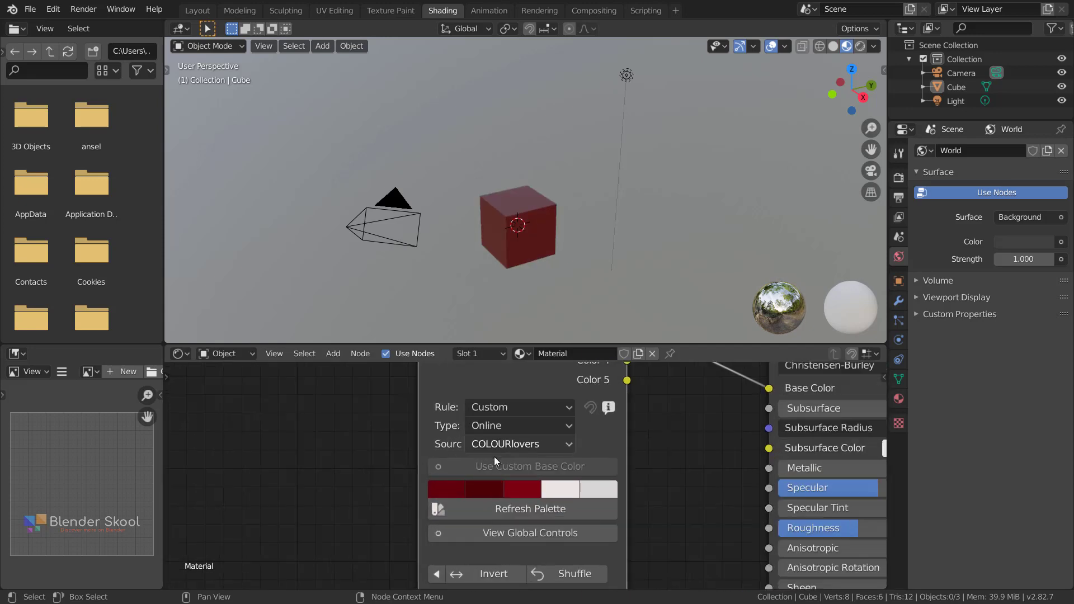
{"action": "left_click", "coordinate": [500, 442]}
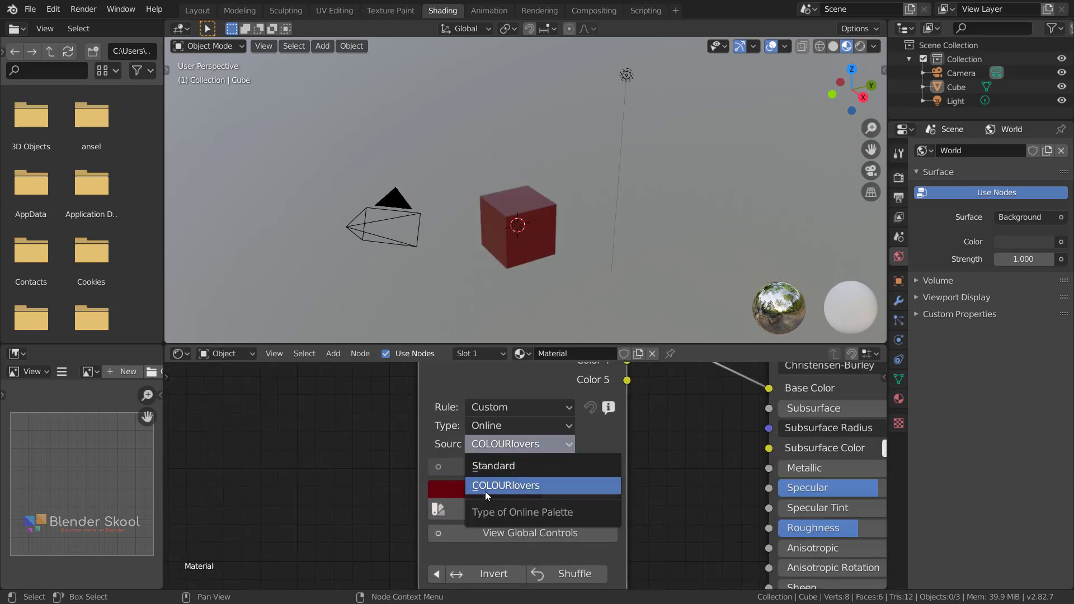
{"action": "left_click", "coordinate": [493, 485]}
{"action": "left_click", "coordinate": [543, 444]}
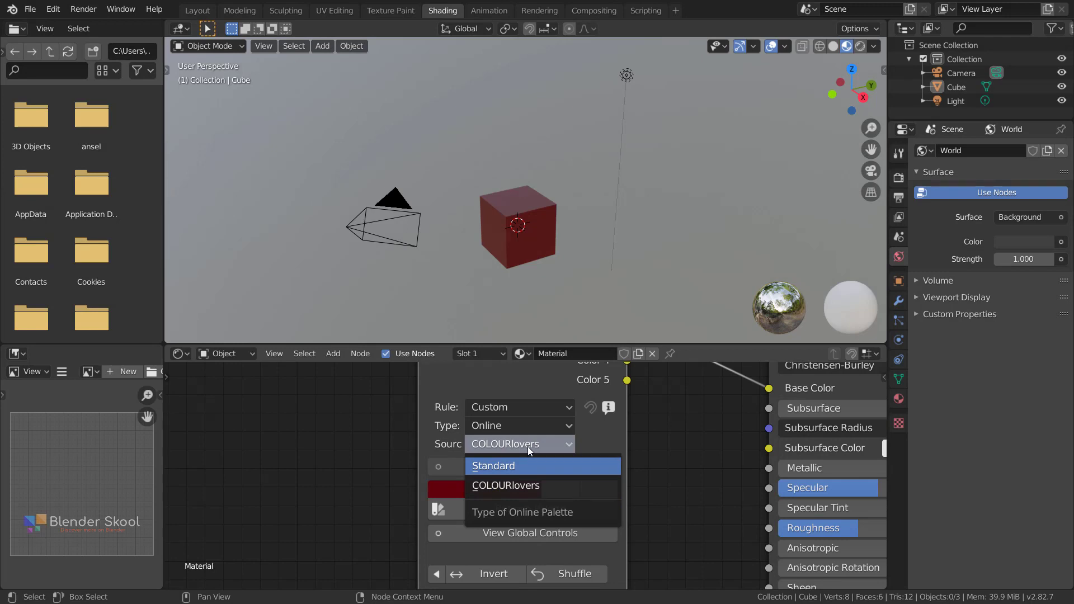
{"action": "left_click", "coordinate": [528, 485]}
{"action": "left_click", "coordinate": [501, 445]}
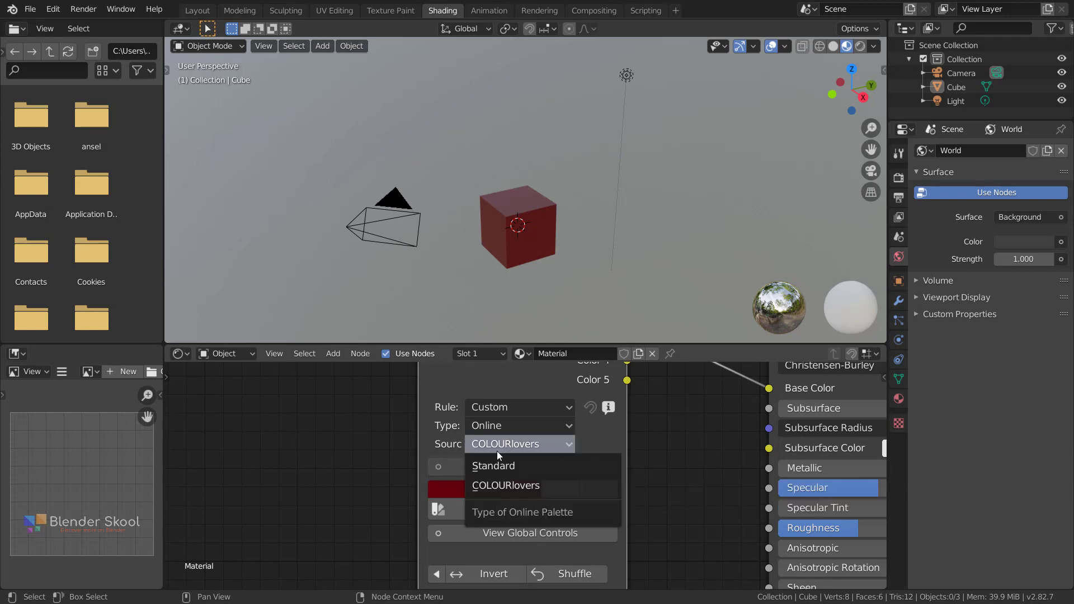
{"action": "left_click", "coordinate": [521, 436]}
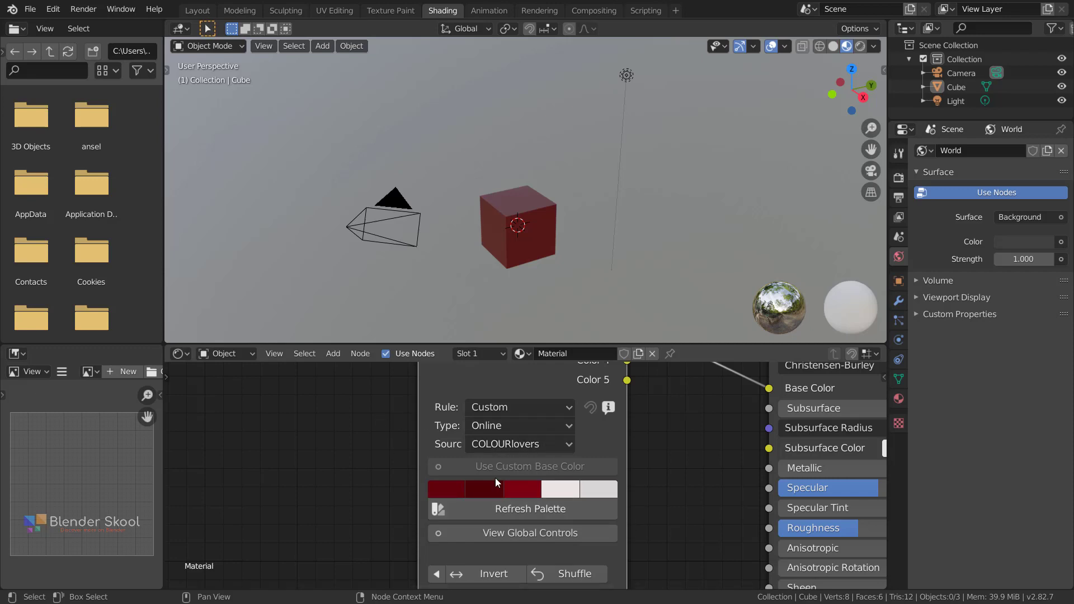
{"action": "left_click", "coordinate": [505, 512]}
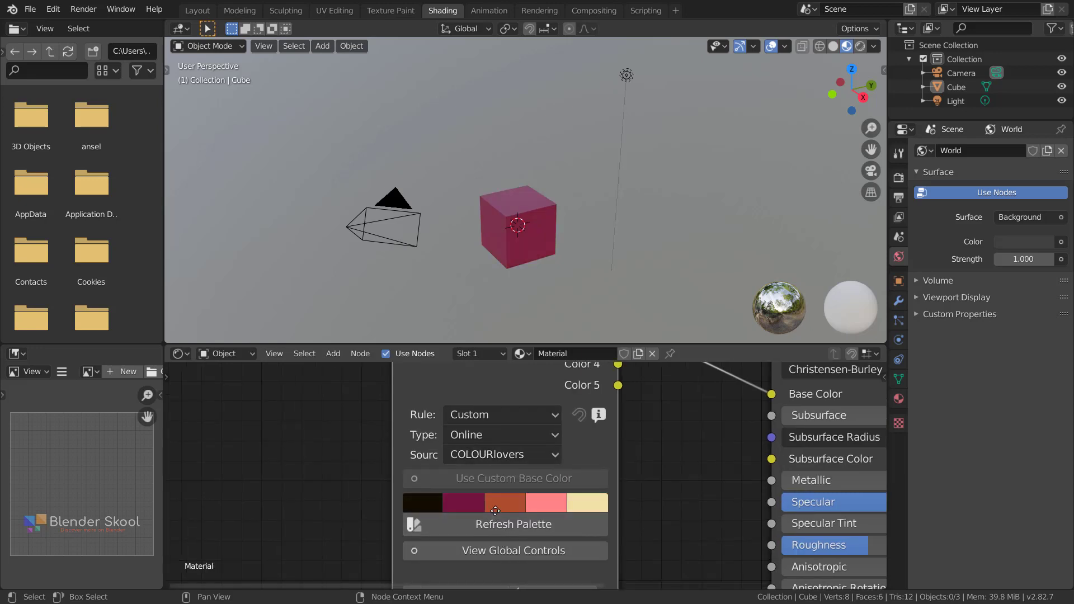
- Show the Spectrum Palette node's global controls and try adjusting the palette's Hue, leaving it at 0.00
{"action": "scroll", "coordinate": [488, 496], "scroll_direction": "up", "scroll_amount": 1}
{"action": "middle_click_drag", "start_coordinate": [487, 455], "coordinate": [490, 373]}
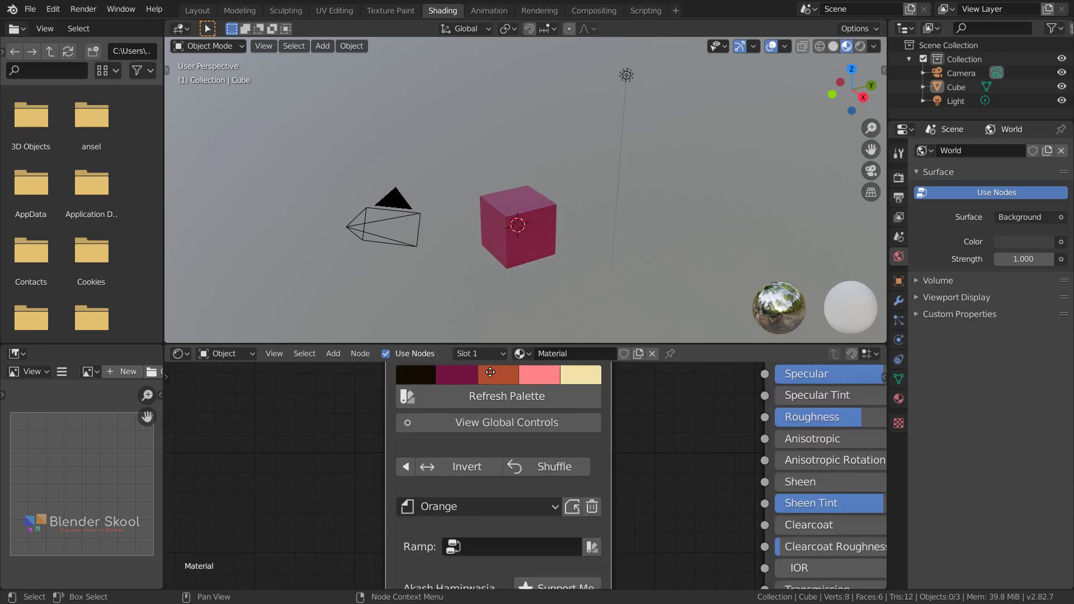
{"action": "left_click", "coordinate": [476, 428]}
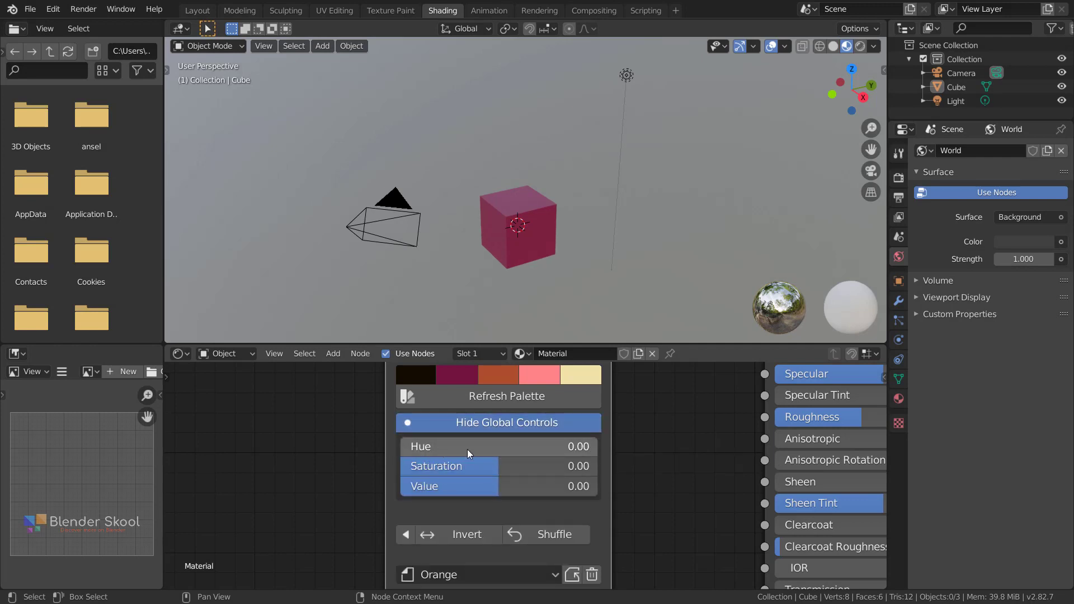
{"action": "middle_click_drag", "start_coordinate": [455, 447], "coordinate": [445, 494]}
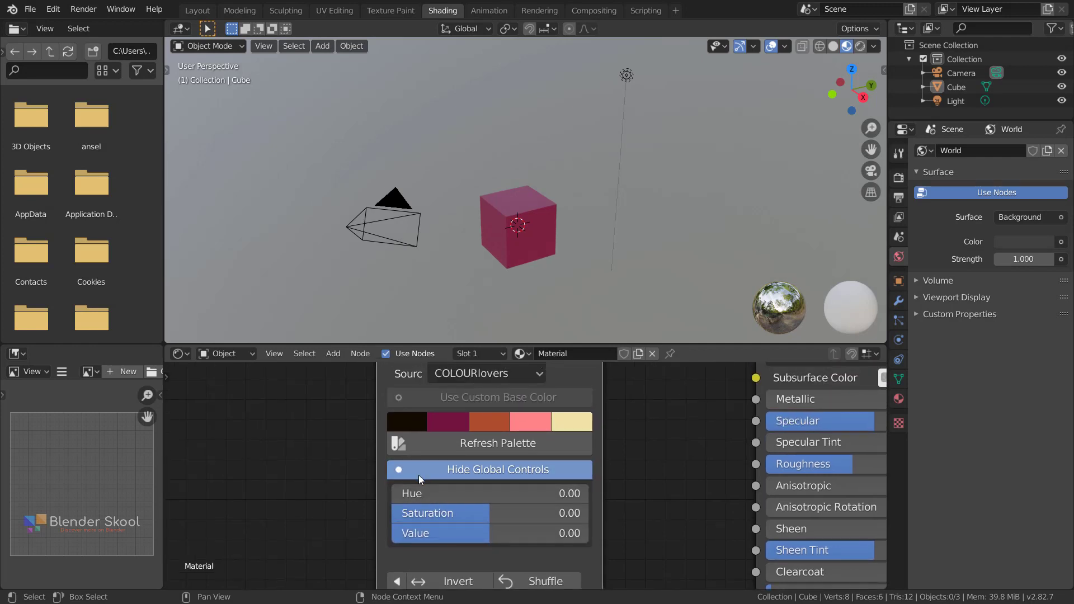
{"action": "scroll", "coordinate": [464, 484], "scroll_direction": "up", "scroll_amount": 1}
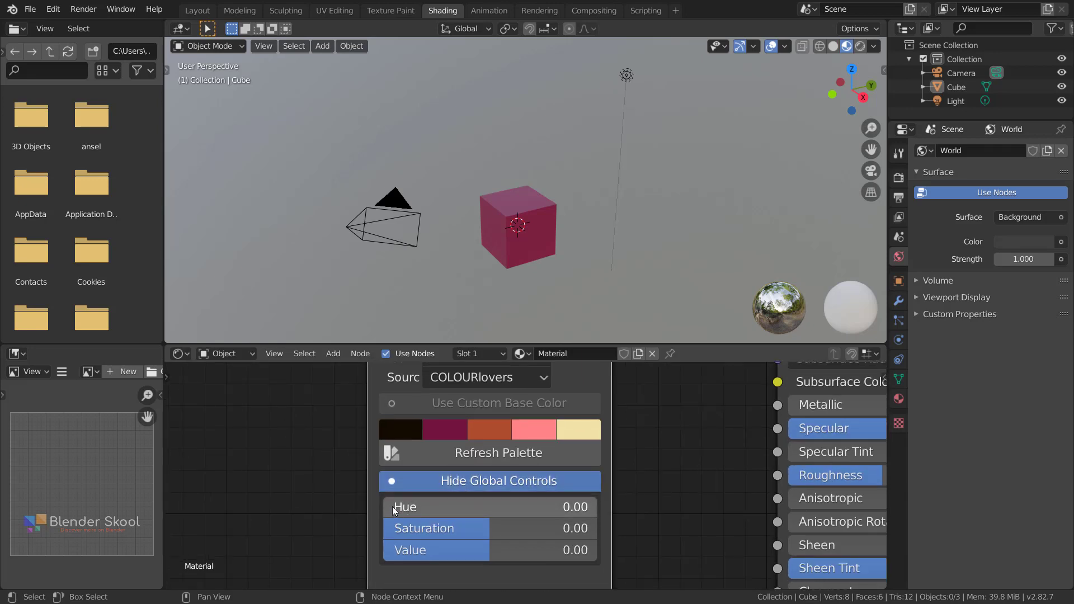
{"action": "mouse_move", "coordinate": [393, 507]}
{"action": "left_mouse_down"}
{"action": "mouse_move", "coordinate": [453, 507]}
{"action": "mouse_move", "coordinate": [394, 507]}
{"action": "left_mouse_up"}
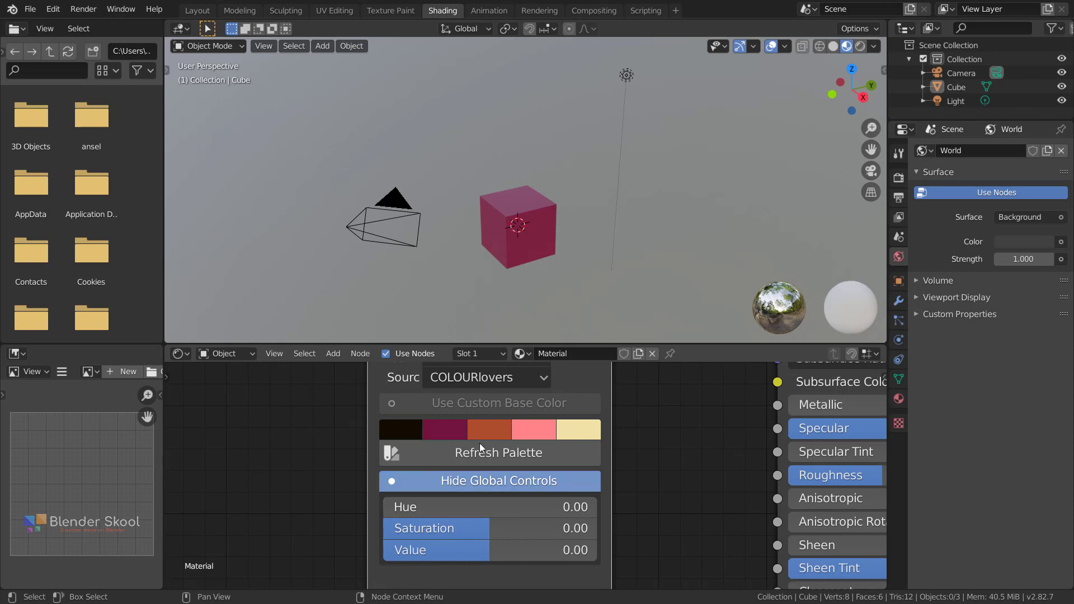
- Inspect the palette's third color, try shifting Hue and return it to 0.00, then hide the global controls
{"action": "left_click", "coordinate": [492, 434]}
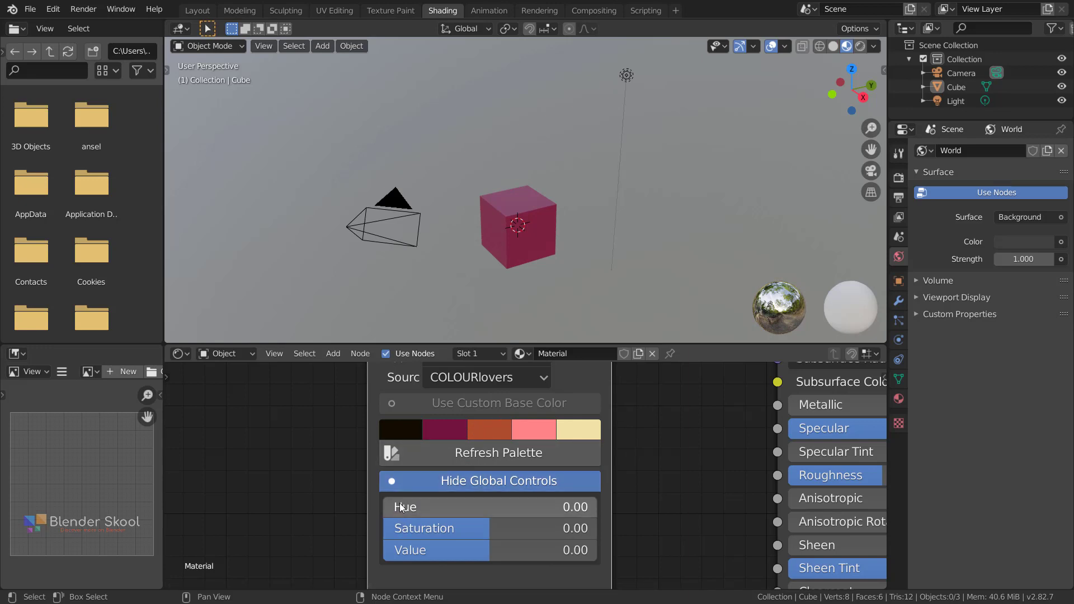
{"action": "left_click_drag", "start_coordinate": [400, 507], "coordinate": [437, 507]}
{"action": "mouse_move", "coordinate": [398, 507]}
{"action": "left_mouse_down"}
{"action": "mouse_move", "coordinate": [611, 507]}
{"action": "mouse_move", "coordinate": [396, 504]}
{"action": "left_mouse_up"}
{"action": "left_click", "coordinate": [414, 476]}
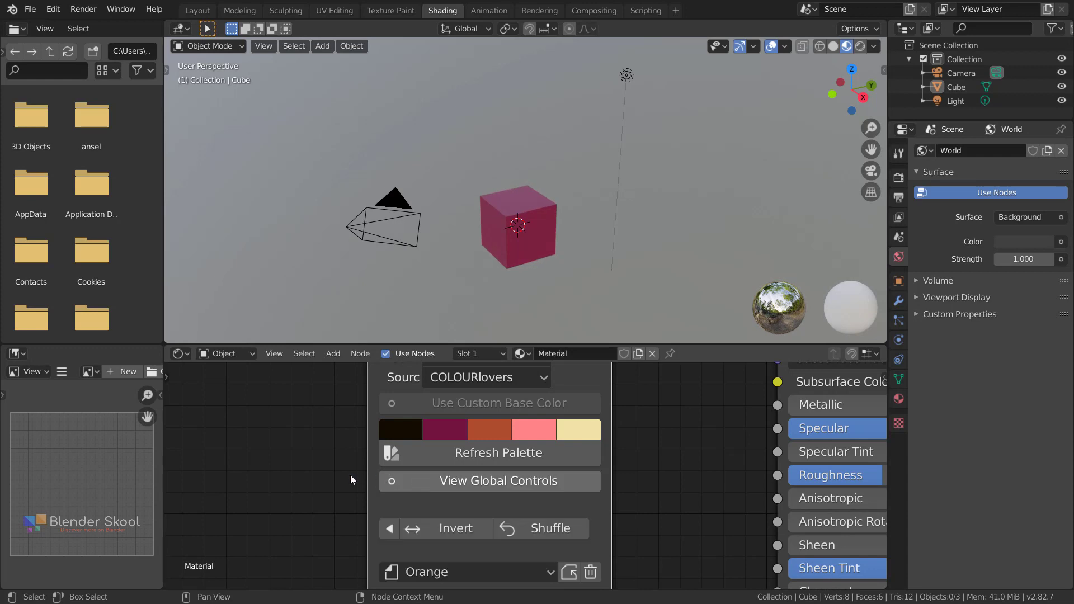
- Open the Kaleidoscope add-on's preferences, check for an add-on update, and close the preferences window
{"action": "scroll", "coordinate": [372, 487], "scroll_direction": "down", "scroll_amount": 3}
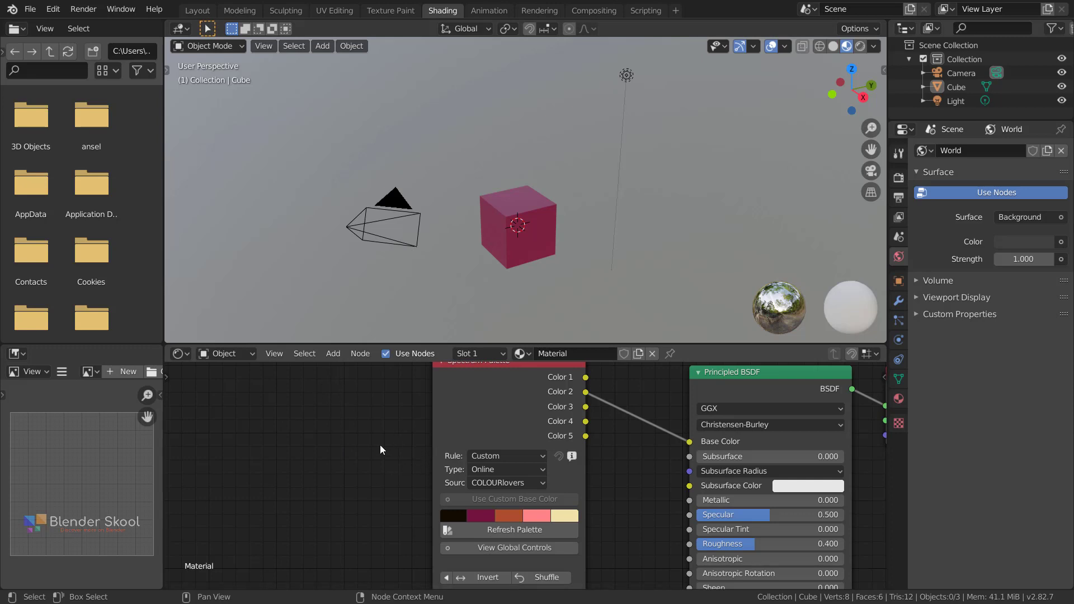
{"action": "scroll", "coordinate": [289, 415], "scroll_direction": "down", "scroll_amount": 3, "text": "shift"}
{"action": "left_click", "coordinate": [51, 9]}
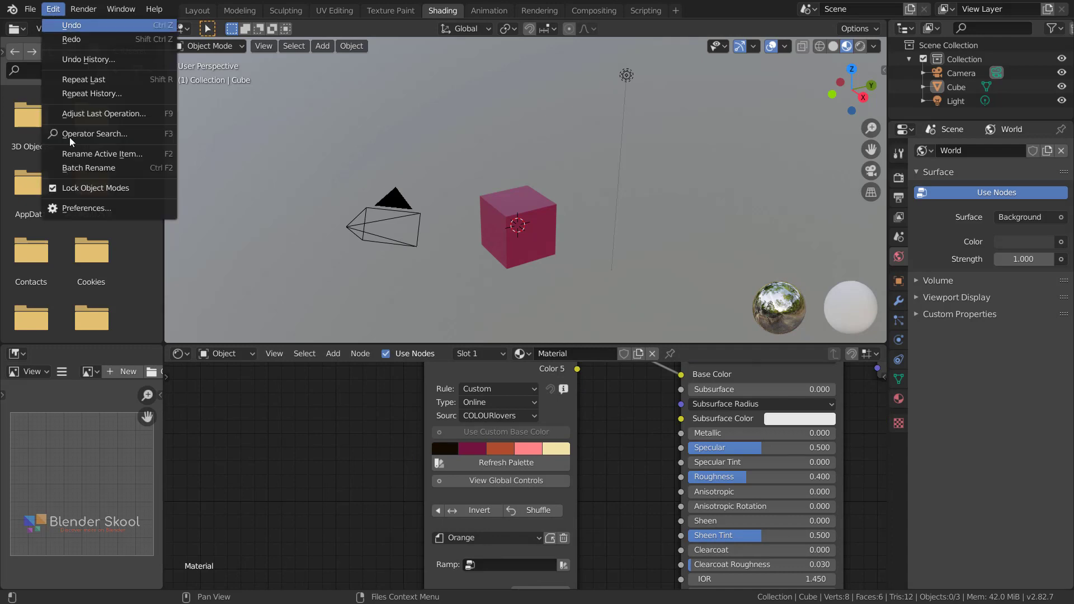
{"action": "left_click", "coordinate": [82, 207]}
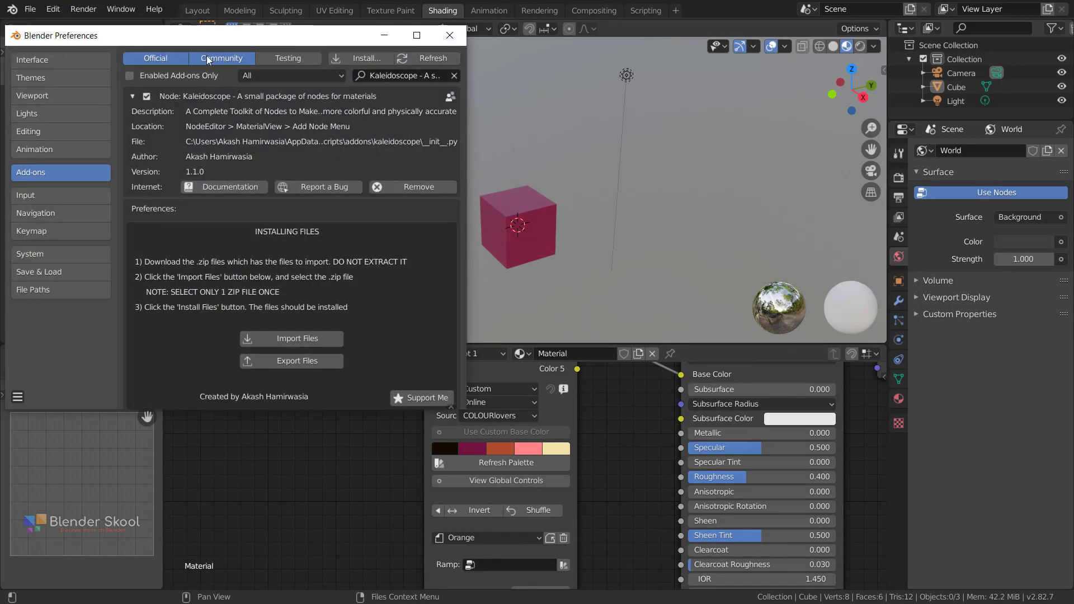
{"action": "scroll", "coordinate": [245, 250], "scroll_direction": "down", "scroll_amount": 4}
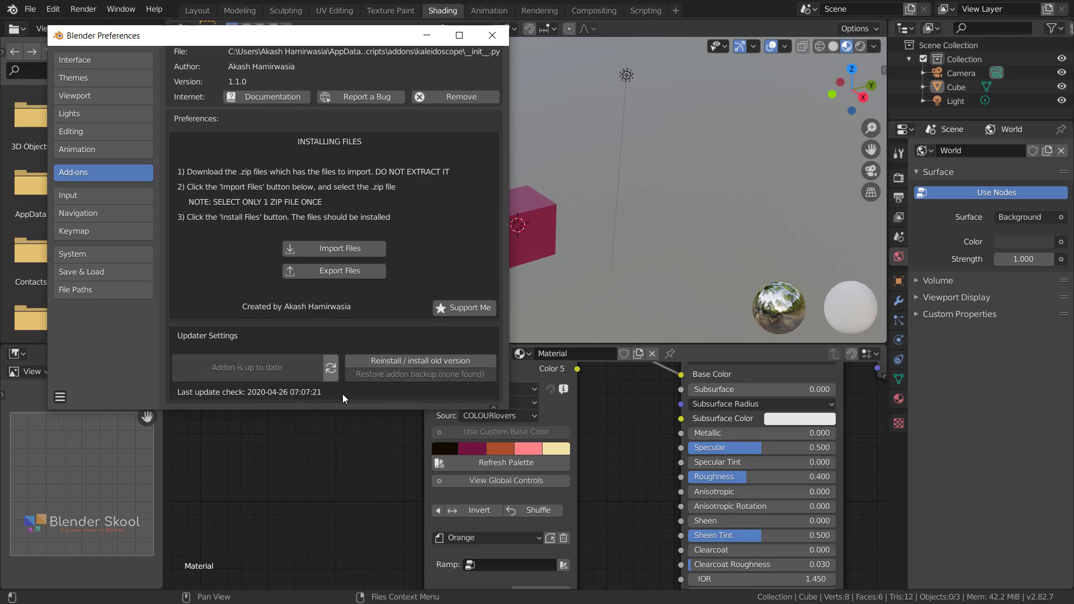
{"action": "left_click", "coordinate": [331, 367]}
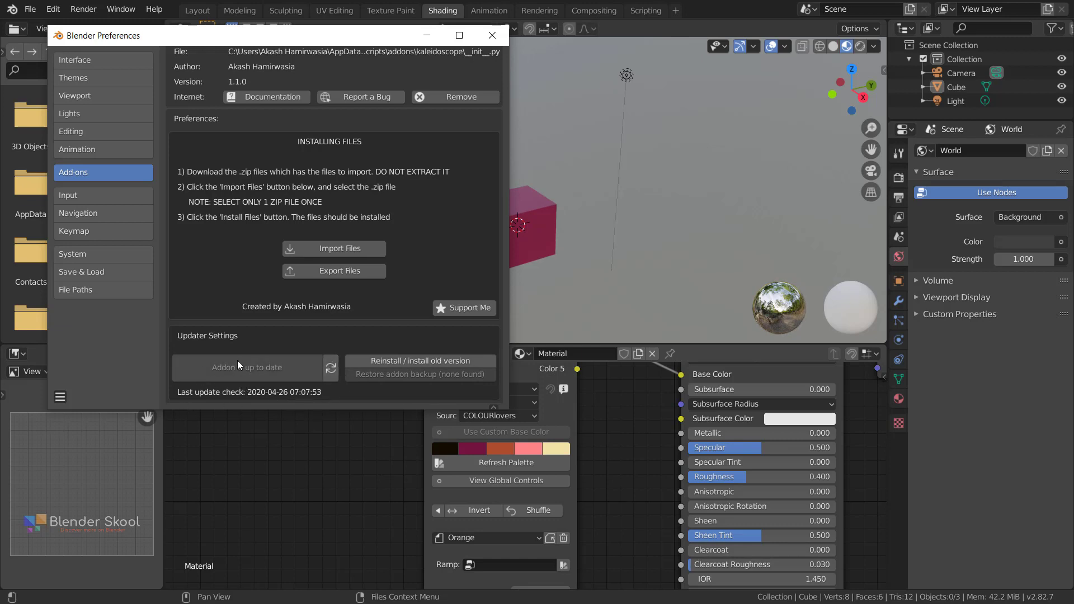
{"action": "scroll", "coordinate": [252, 221], "scroll_direction": "up", "scroll_amount": 3}
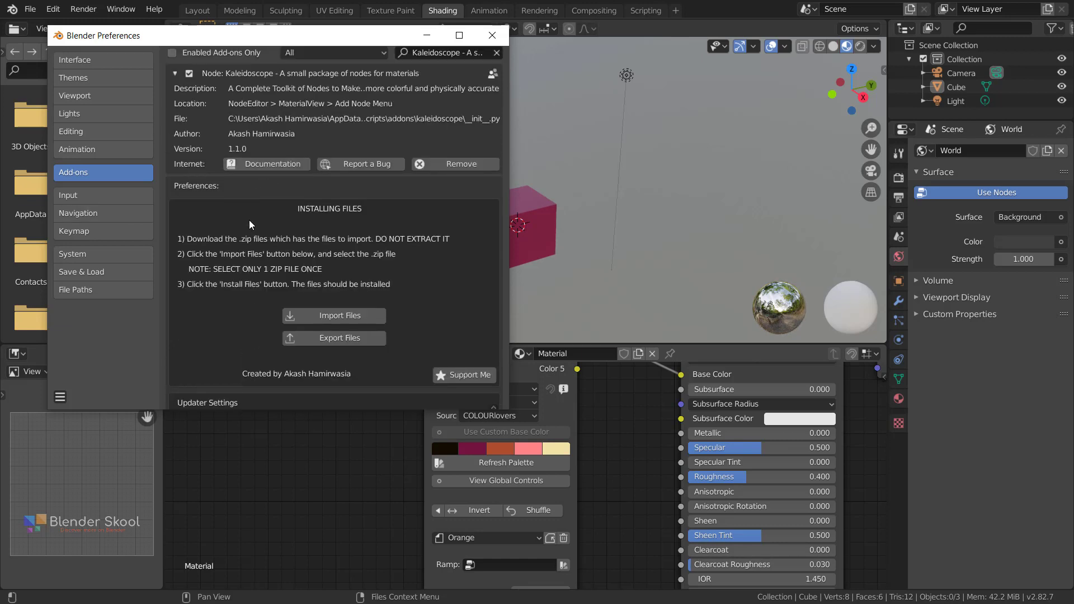
{"action": "scroll", "coordinate": [256, 216], "scroll_direction": "down", "scroll_amount": 3}
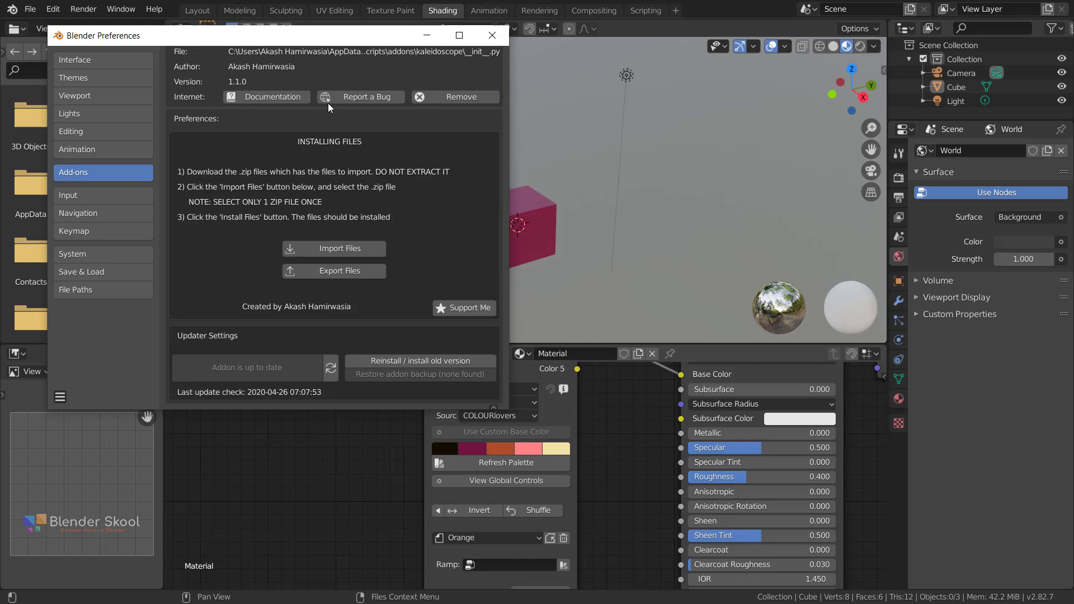
{"action": "left_click", "coordinate": [491, 37]}
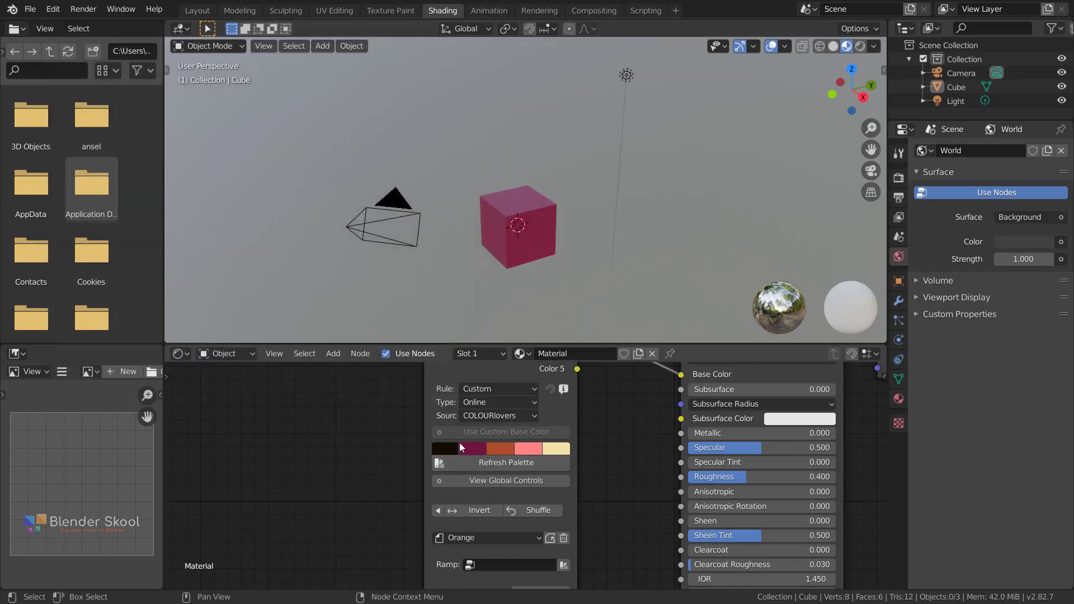
- Add a Kaleidoscope Intensity node and place it in the empty space beside the Spectrum Palette node
{"action": "scroll", "coordinate": [352, 425], "scroll_direction": "up", "scroll_amount": 4, "text": "shift"}
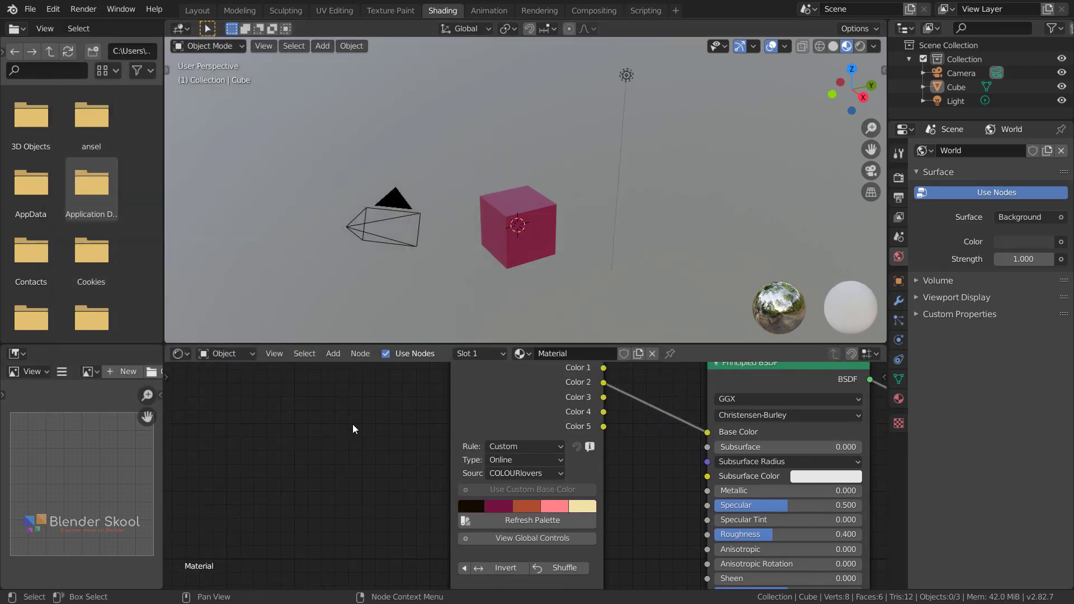
{"action": "key", "text": "shift+a"}
{"action": "mouse_move", "coordinate": [266, 381]}
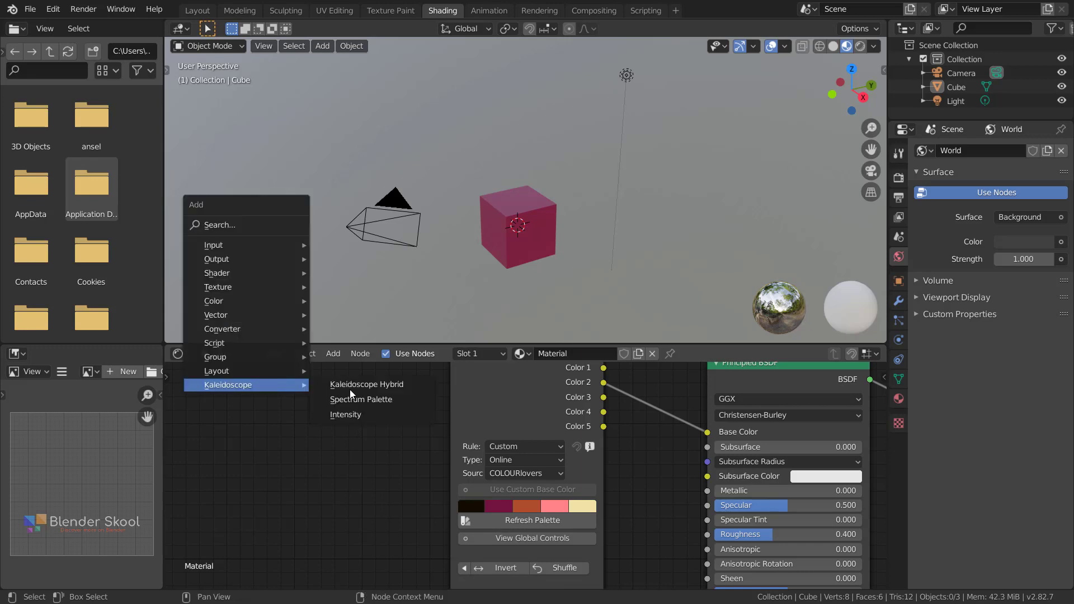
{"action": "left_click", "coordinate": [357, 414]}
{"action": "left_click", "coordinate": [305, 451]}
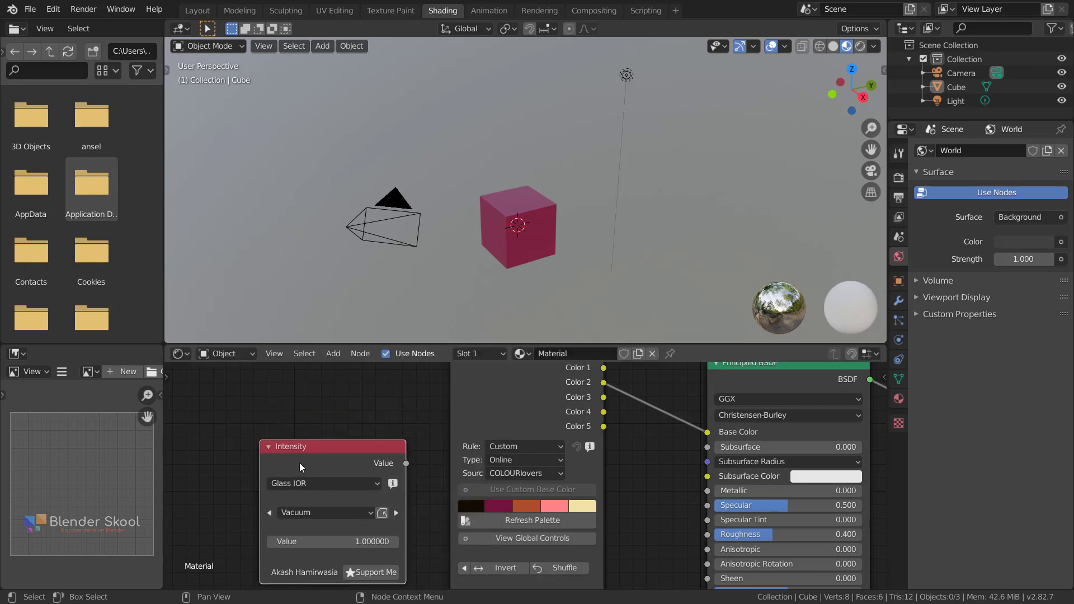
{"action": "scroll", "coordinate": [305, 397], "scroll_direction": "down", "scroll_amount": 4, "text": "shift"}
{"action": "scroll", "coordinate": [305, 396], "scroll_direction": "down", "scroll_amount": 1, "text": "shift"}
{"action": "left_click_drag", "start_coordinate": [326, 389], "coordinate": [338, 447]}
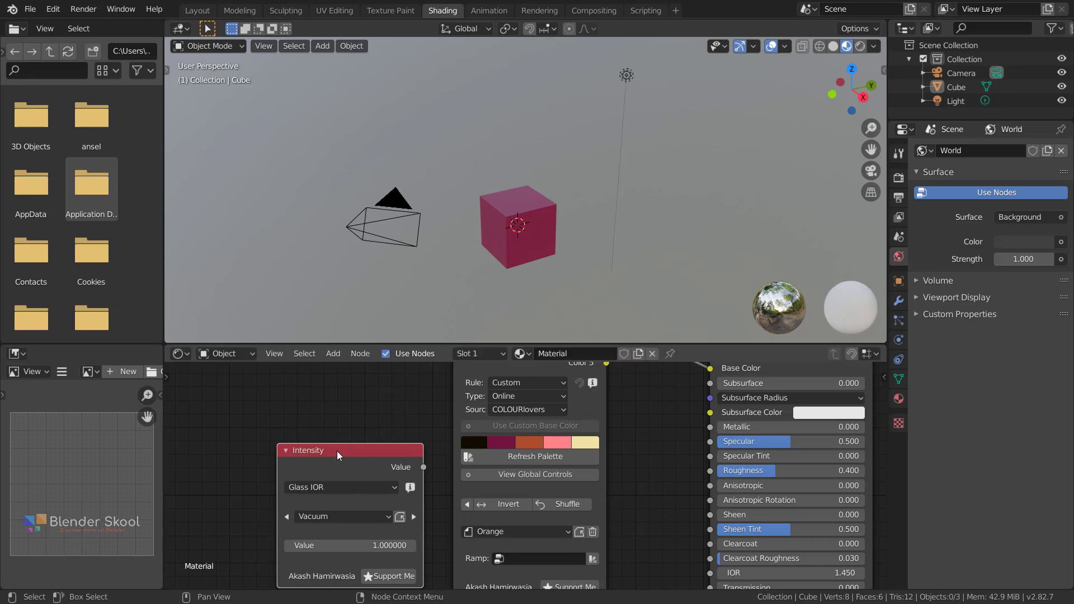
{"action": "scroll", "coordinate": [337, 431], "scroll_direction": "down", "scroll_amount": 3, "text": "shift"}
{"action": "scroll", "coordinate": [337, 409], "scroll_direction": "down", "scroll_amount": 1, "text": "shift"}
{"action": "scroll", "coordinate": [337, 409], "scroll_direction": "down", "scroll_amount": 3}
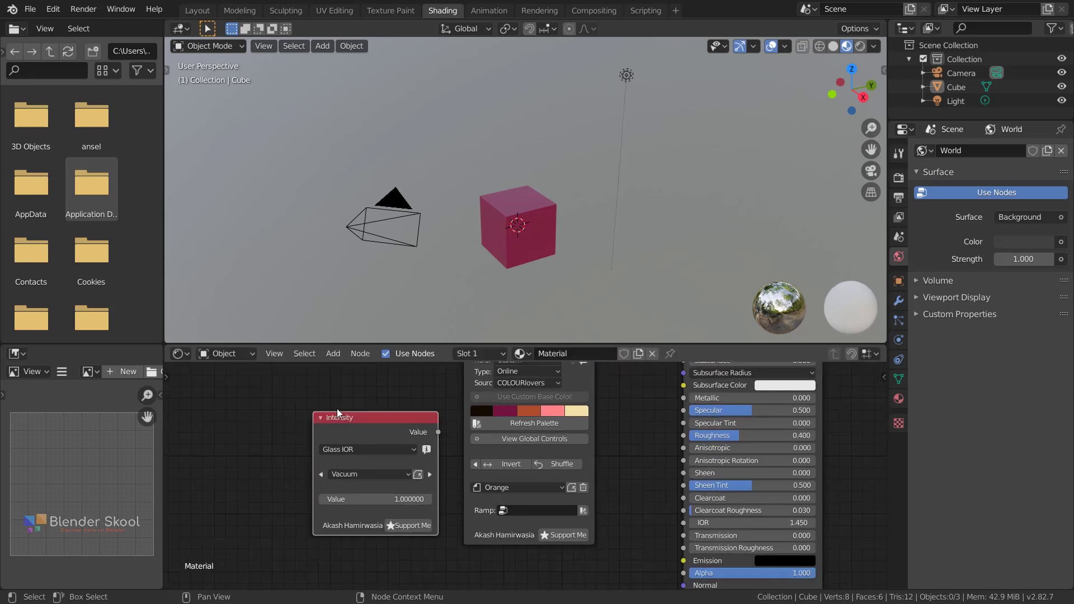
{"action": "middle_click_drag", "start_coordinate": [424, 381], "coordinate": [420, 470]}
{"action": "scroll", "coordinate": [420, 469], "scroll_direction": "up", "scroll_amount": 1}
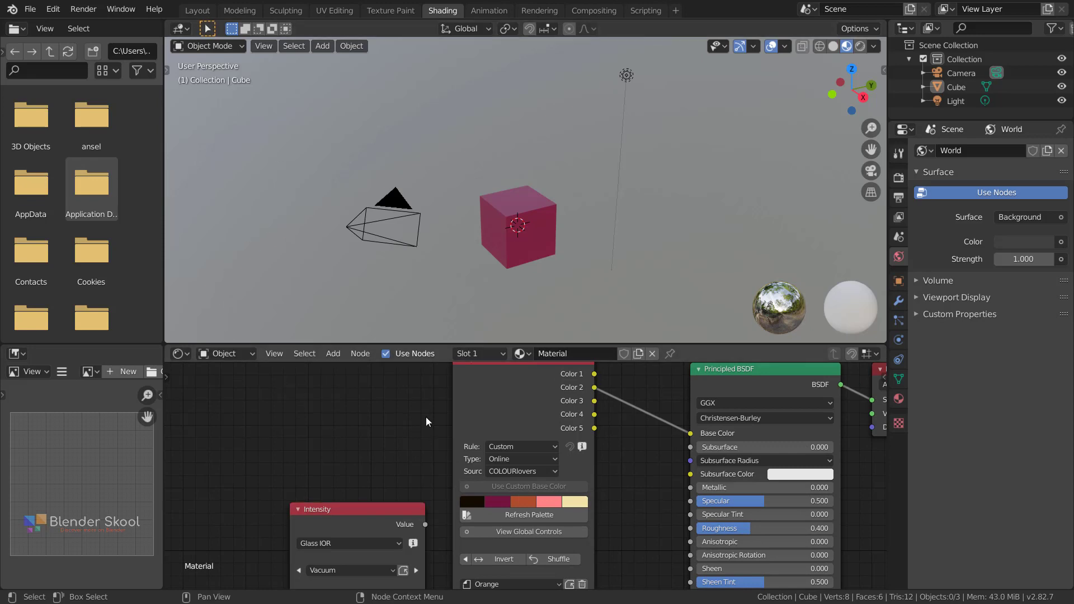
{"action": "middle_click_drag", "start_coordinate": [420, 418], "coordinate": [418, 443]}
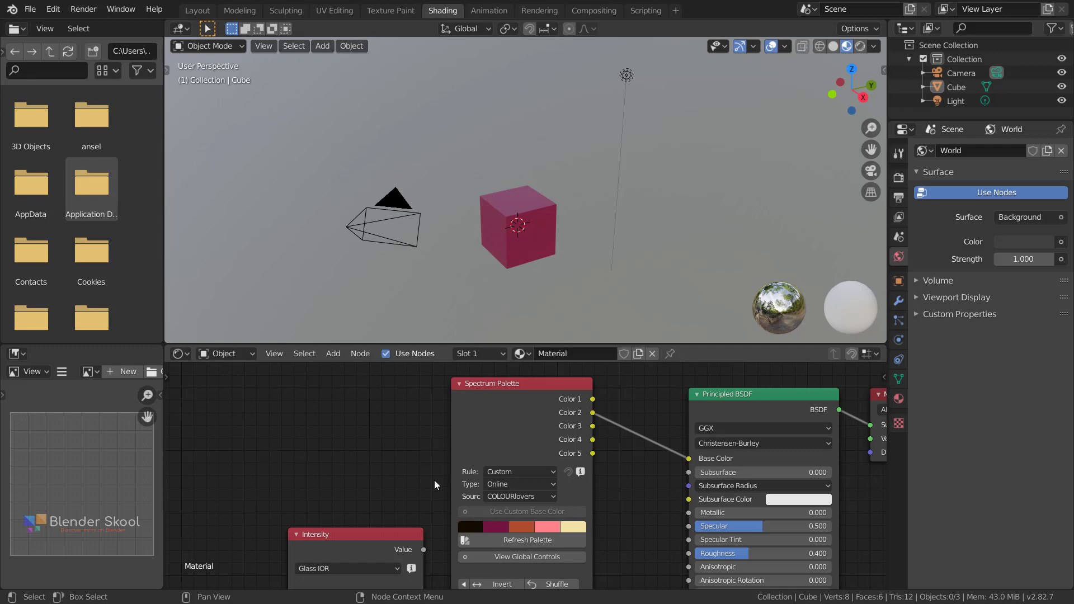
- Switch to the browser, look through the Kaleidoscope add-on page on blenderskool.cf, and return to Blender
{"action": "key", "text": "alt+Tab"}
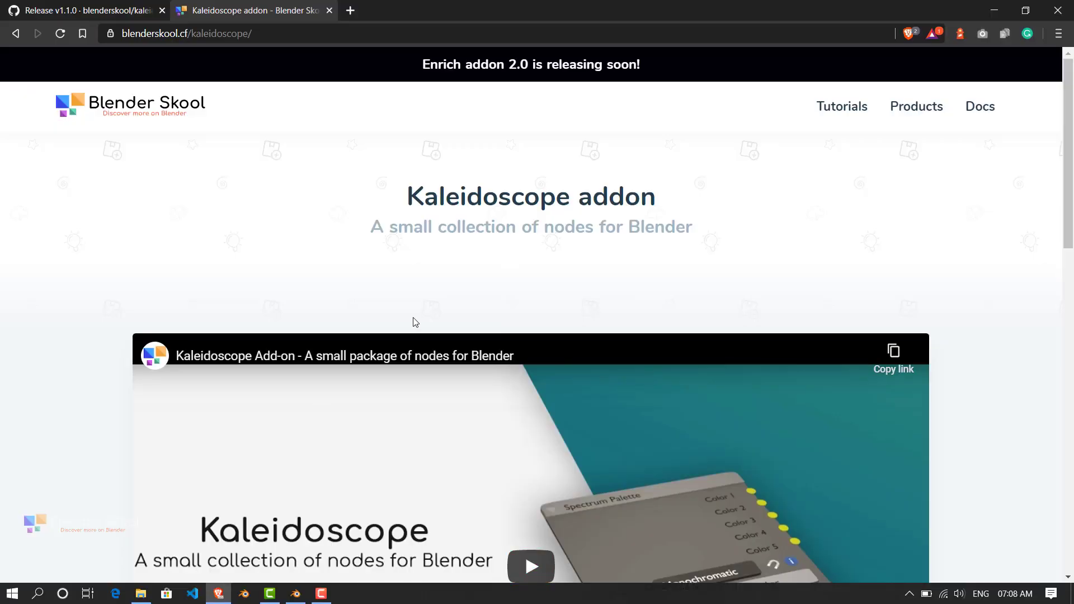
{"action": "scroll", "coordinate": [531, 341], "scroll_direction": "down", "scroll_amount": 5}
{"action": "scroll", "coordinate": [256, 294], "scroll_direction": "down", "scroll_amount": 6}
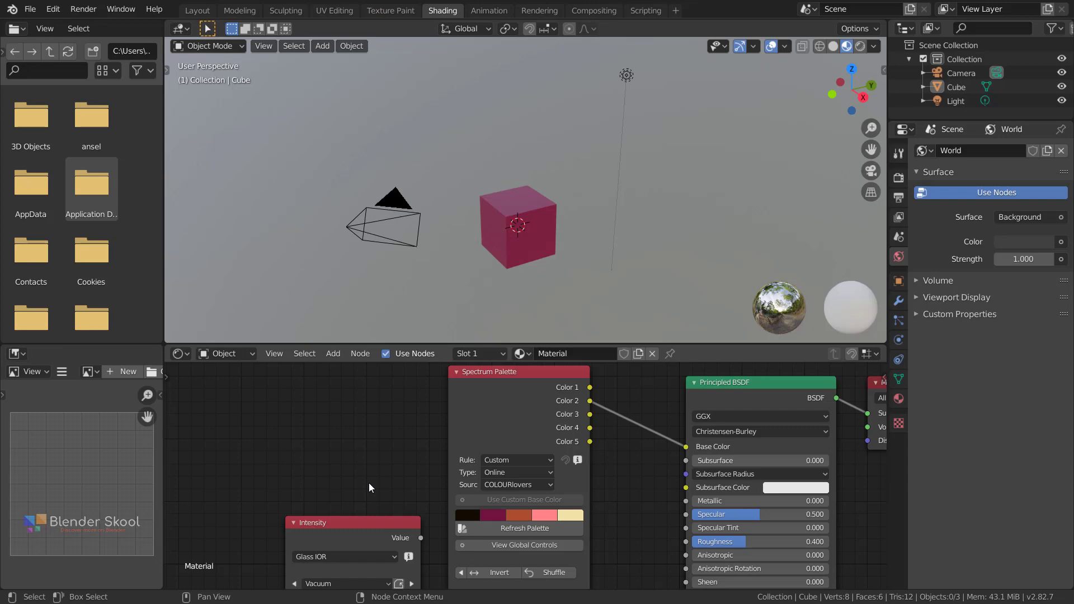
{"action": "scroll", "coordinate": [368, 483], "scroll_direction": "down", "scroll_amount": 1}
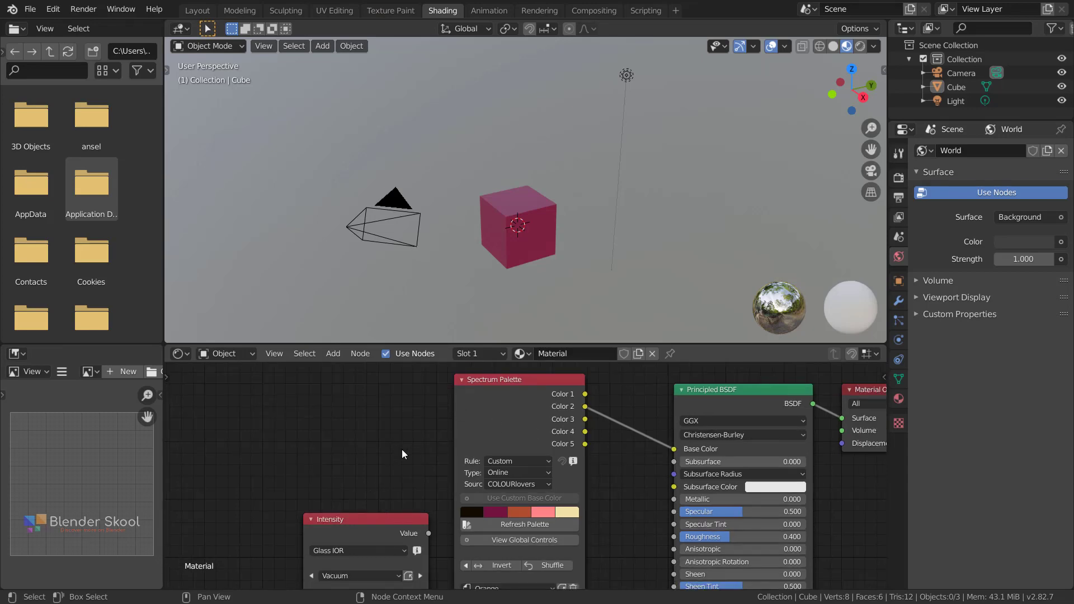